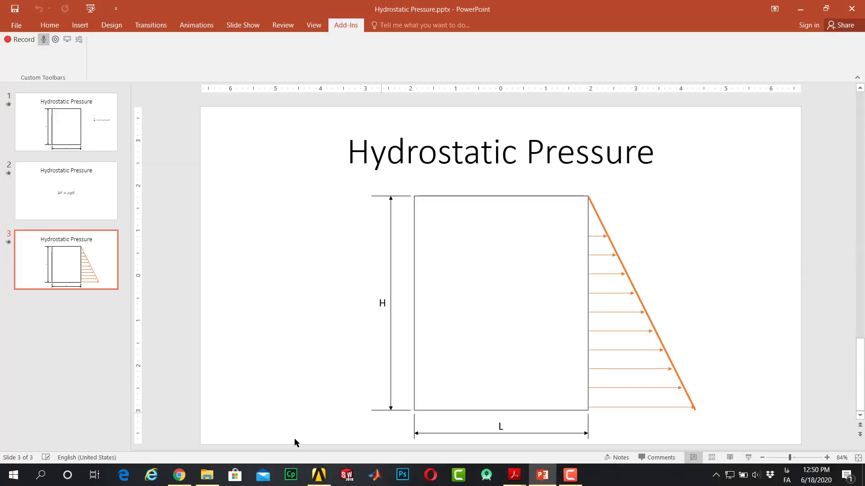
Add a Fluid Flow (Fluent) system with its default name and start a new DesignModeler geometry for it
{"action": "left_click", "coordinate": [318, 475]}
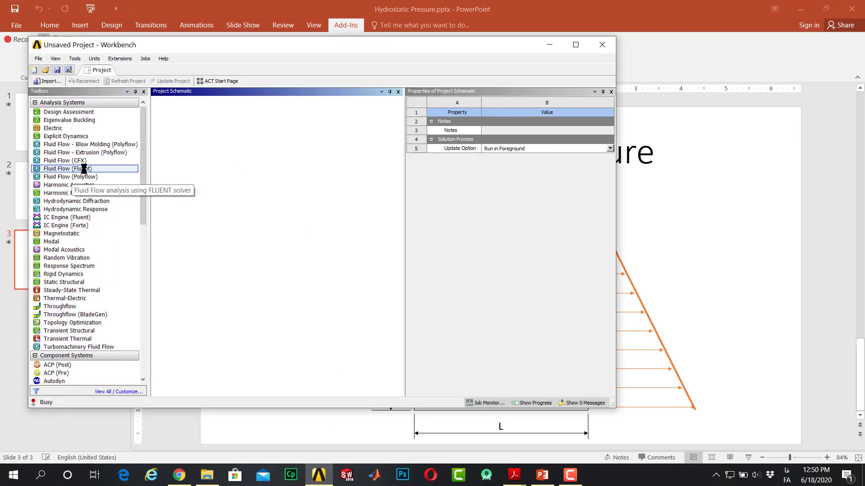
{"action": "left_click_drag", "start_coordinate": [174, 197], "coordinate": [176, 203]}
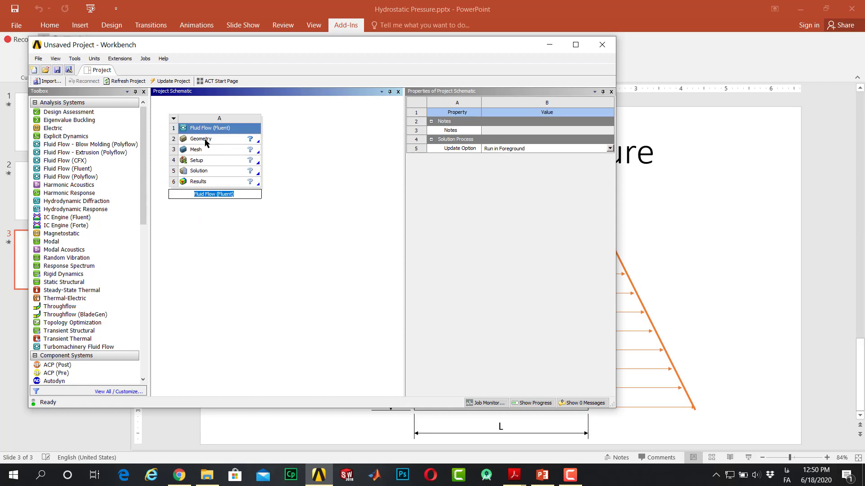
{"action": "key", "text": "Return"}
{"action": "right_click", "coordinate": [248, 142]}
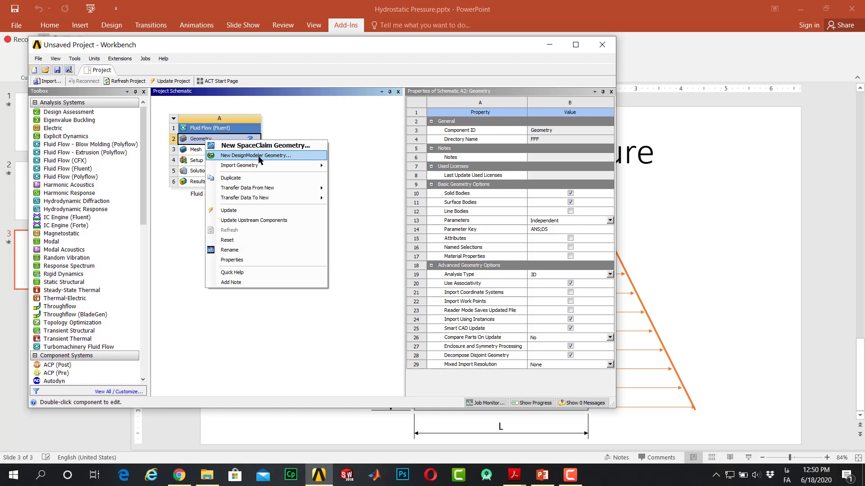
{"action": "left_click", "coordinate": [259, 155]}
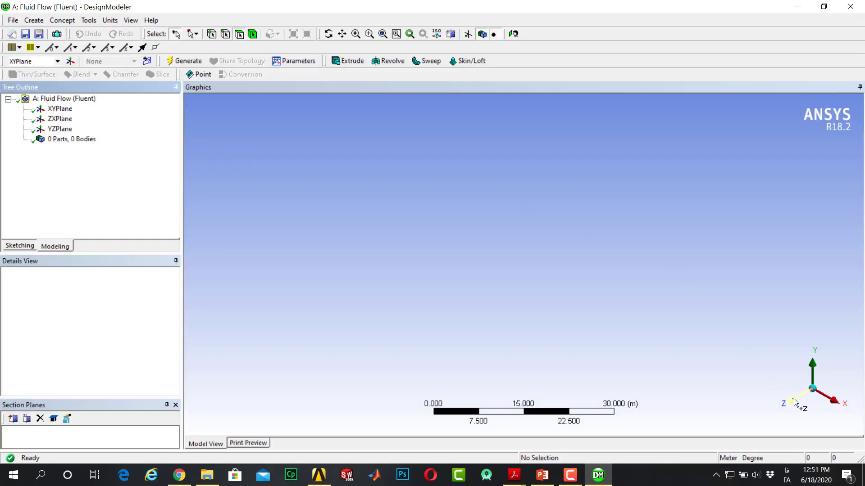
On the XY plane, draw a rectangle with its first corner at the origin
{"action": "left_click", "coordinate": [791, 400]}
{"action": "left_click", "coordinate": [19, 246]}
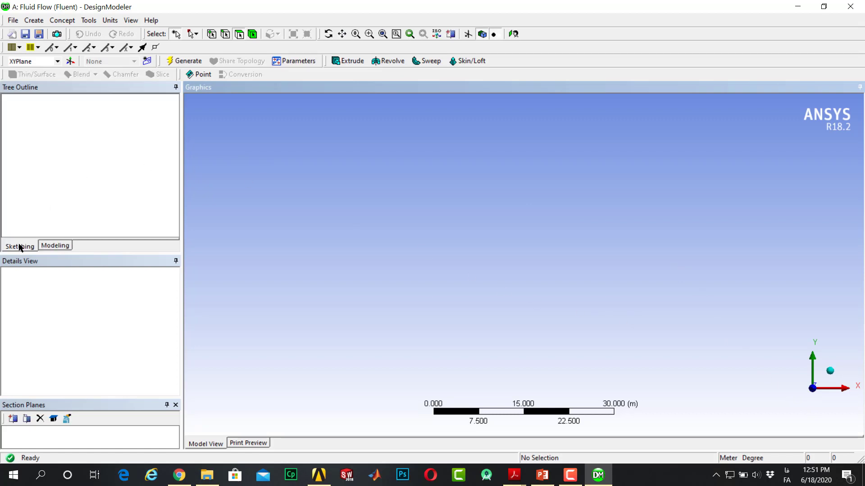
{"action": "left_click", "coordinate": [17, 166]}
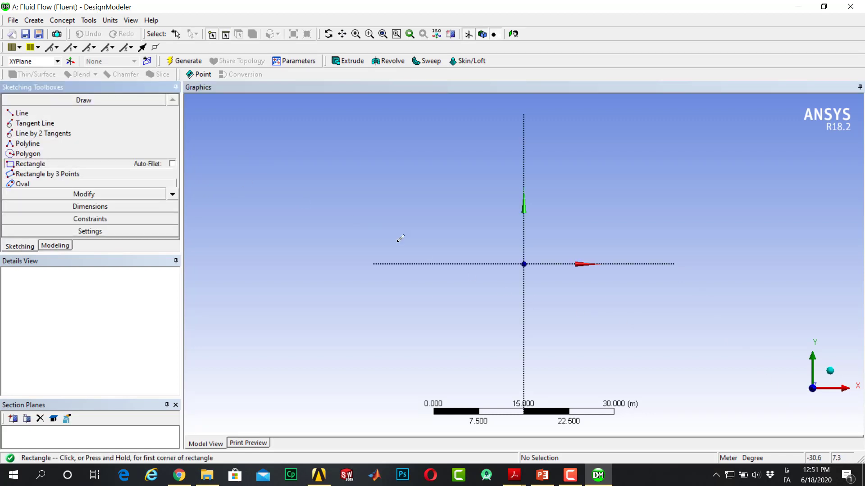
{"action": "left_click", "coordinate": [523, 264]}
{"action": "left_click", "coordinate": [701, 159]}
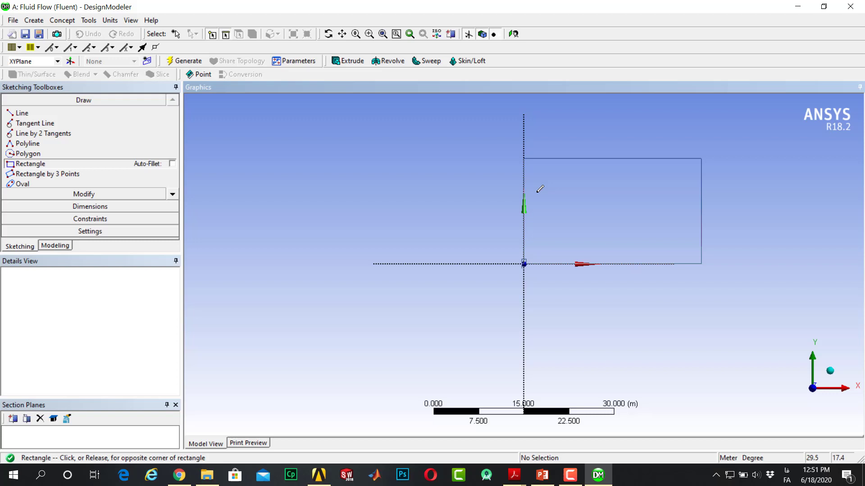
Dimension the rectangle to 14.5 m tall (V1) and 20 m wide (H2)
{"action": "left_click", "coordinate": [118, 206]}
{"action": "left_click", "coordinate": [524, 246]}
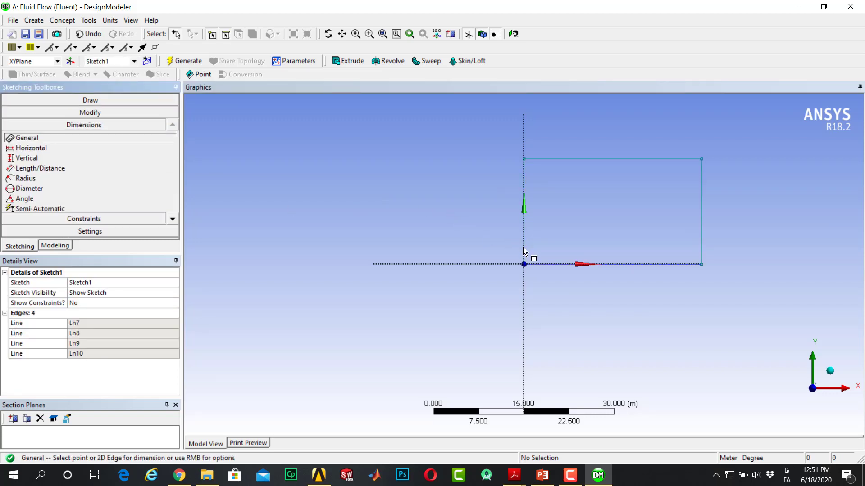
{"action": "left_click", "coordinate": [459, 230]}
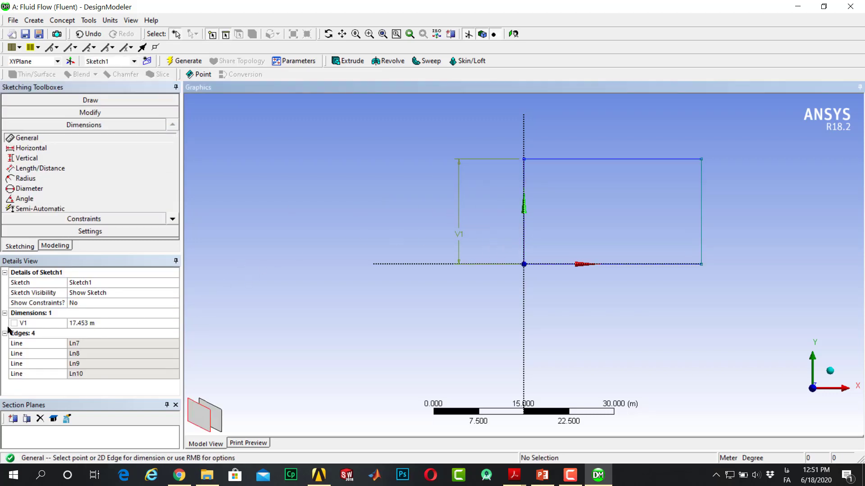
{"action": "left_click", "coordinate": [76, 323]}
{"action": "type", "text": "14"}
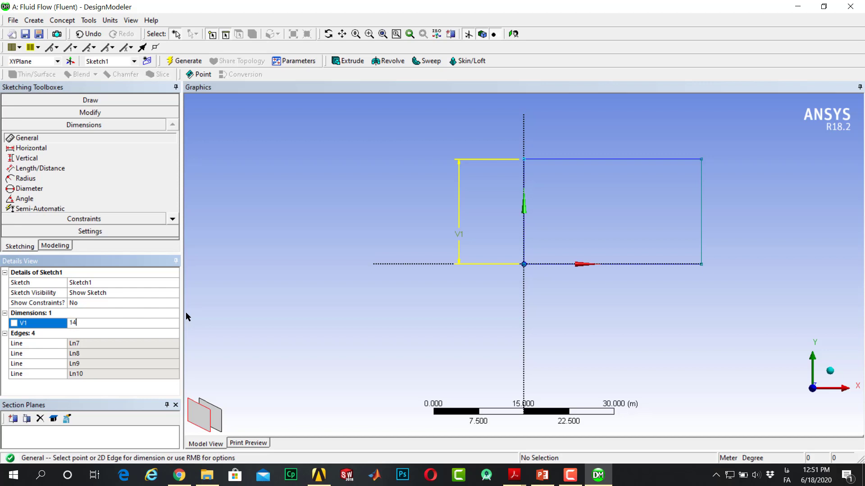
{"action": "type", "text": ".5"}
{"action": "left_click", "coordinate": [655, 263]}
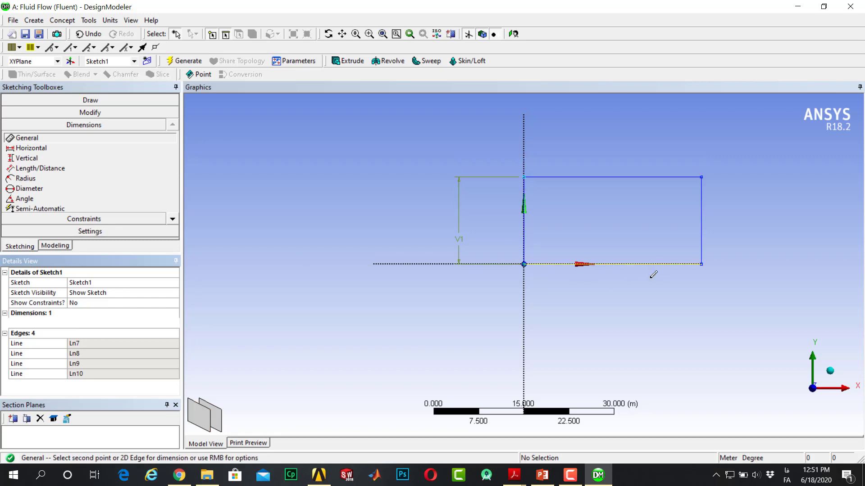
{"action": "left_click", "coordinate": [647, 291]}
{"action": "left_click", "coordinate": [85, 325]}
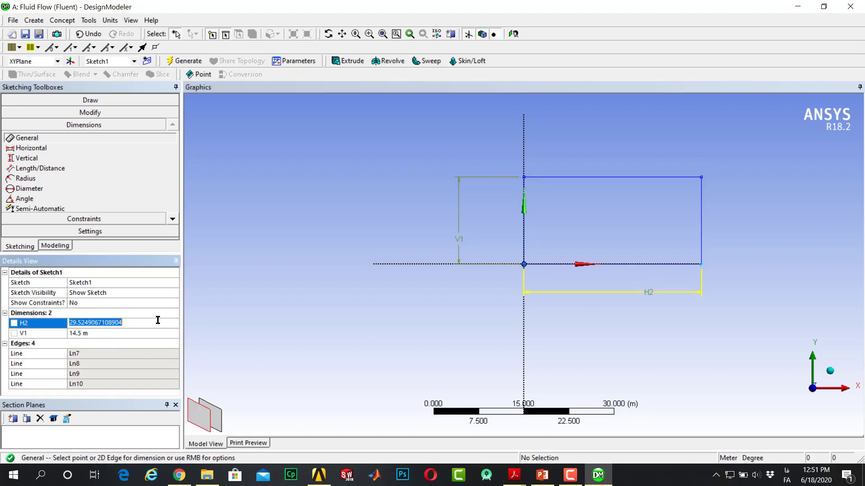
{"action": "type", "text": "20"}
{"action": "key", "text": "Return"}
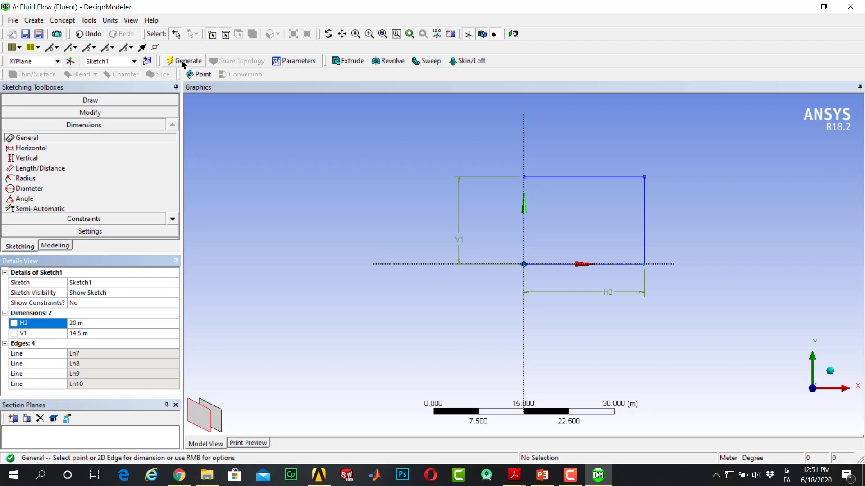
Generate a surface body from Sketch1 via Surfaces From Sketches, then close DesignModeler
{"action": "left_click", "coordinate": [62, 20]}
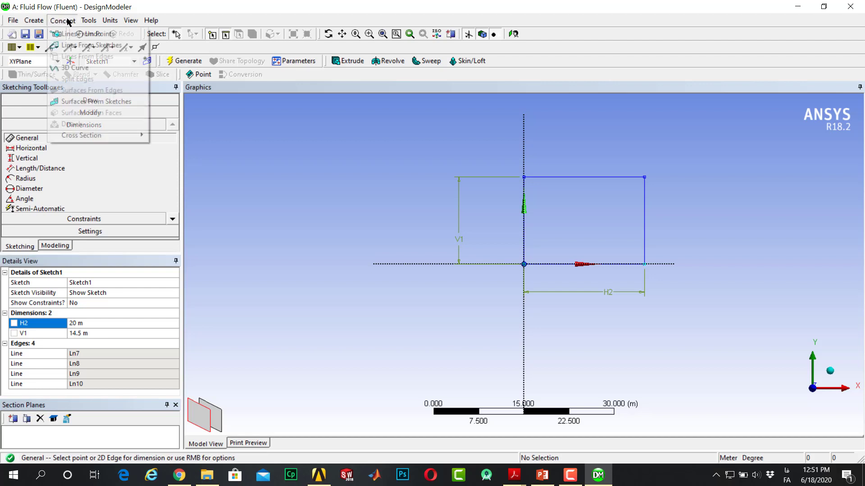
{"action": "left_click", "coordinate": [96, 101]}
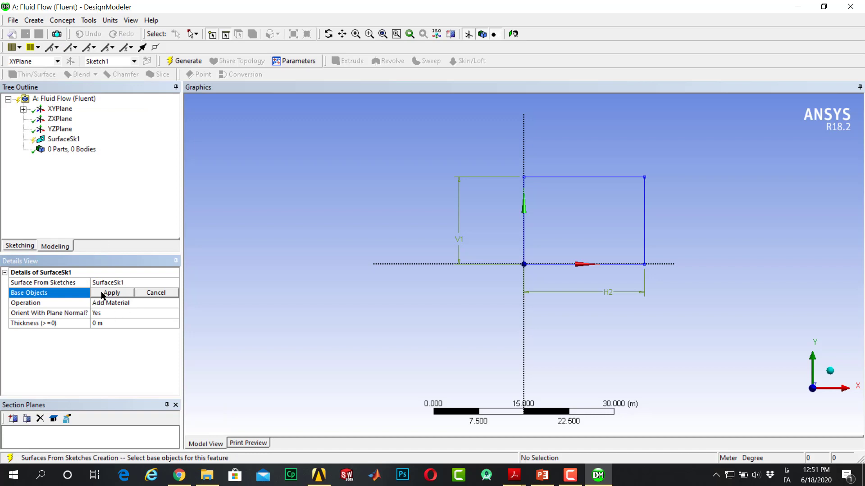
{"action": "left_click", "coordinate": [547, 177]}
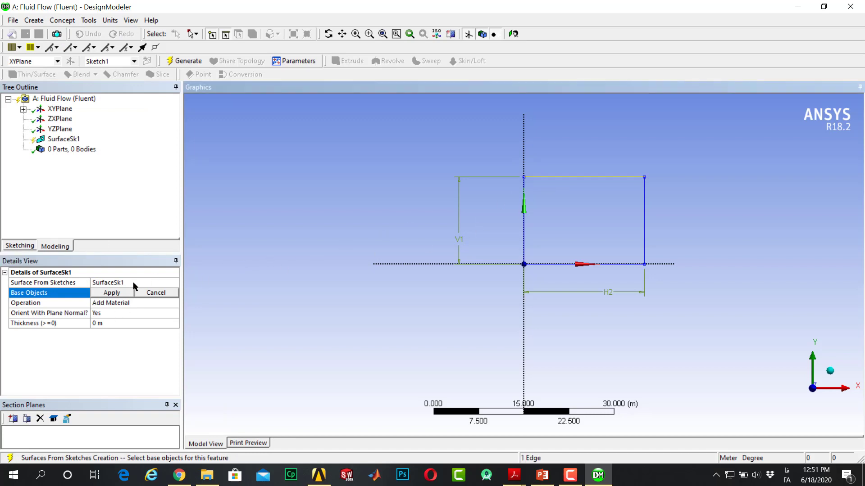
{"action": "left_click", "coordinate": [111, 293]}
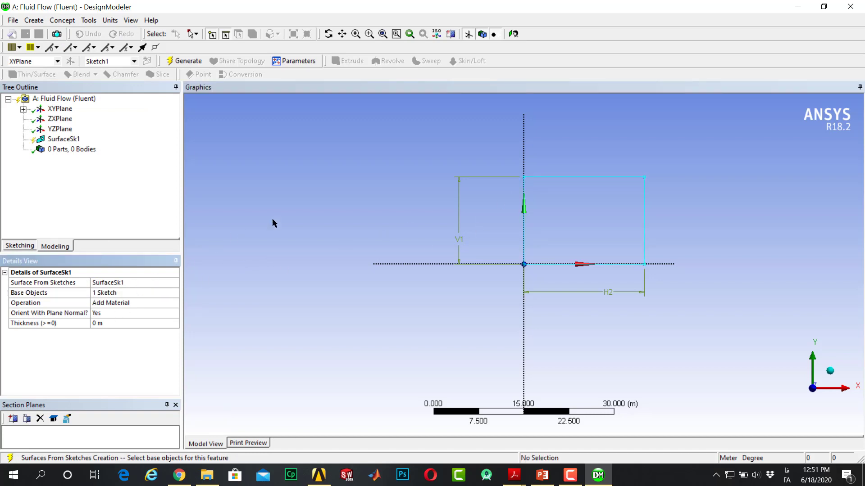
{"action": "left_click", "coordinate": [185, 61]}
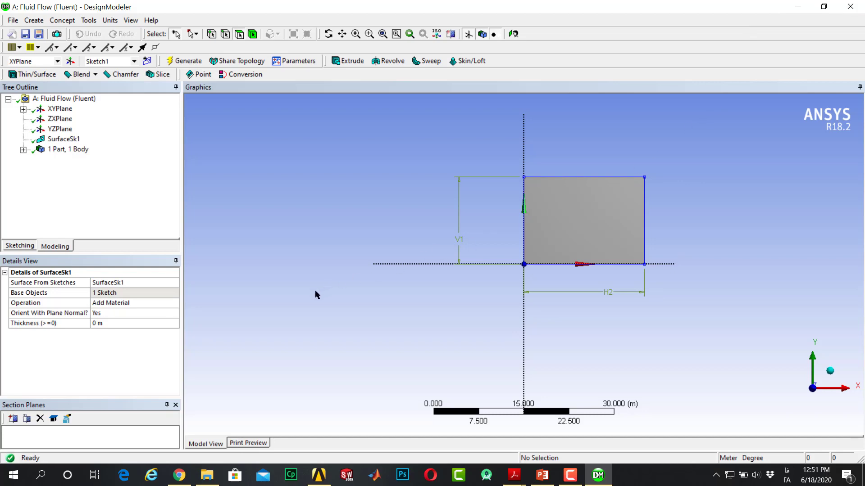
{"action": "key", "text": "alt+F4"}
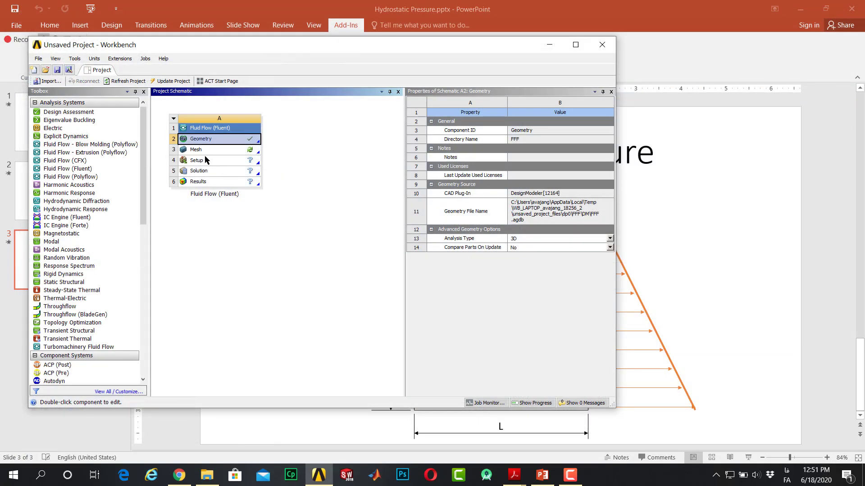
Launch Meshing from the Fluid Flow system's Mesh cell
{"action": "double_click", "coordinate": [193, 151]}
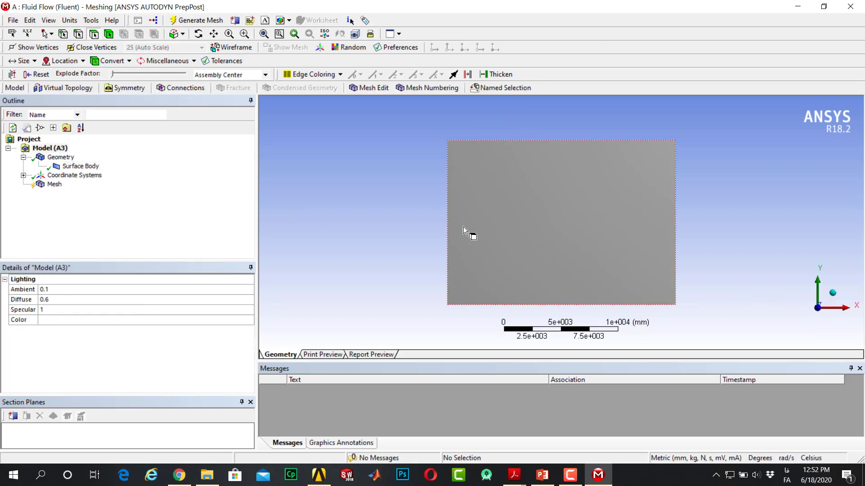
Set the mesh Sizing Relevance Center to Medium and generate the quadrilateral mesh
{"action": "left_click", "coordinate": [54, 184]}
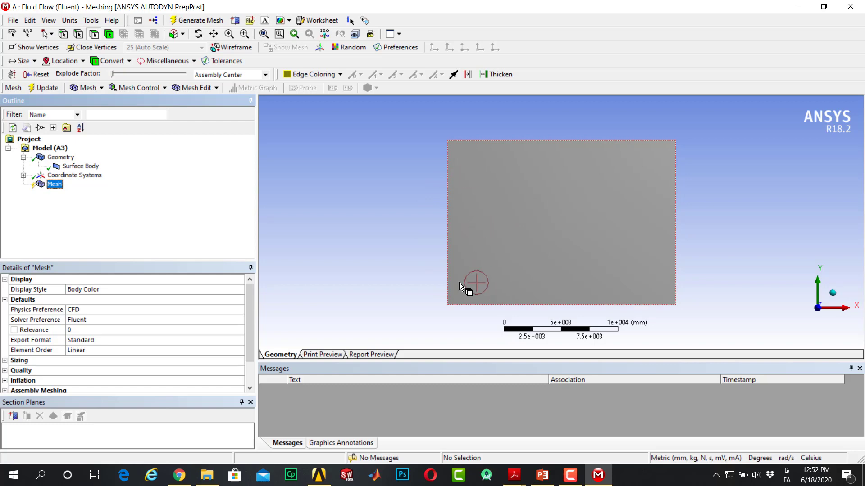
{"action": "left_click", "coordinate": [5, 371]}
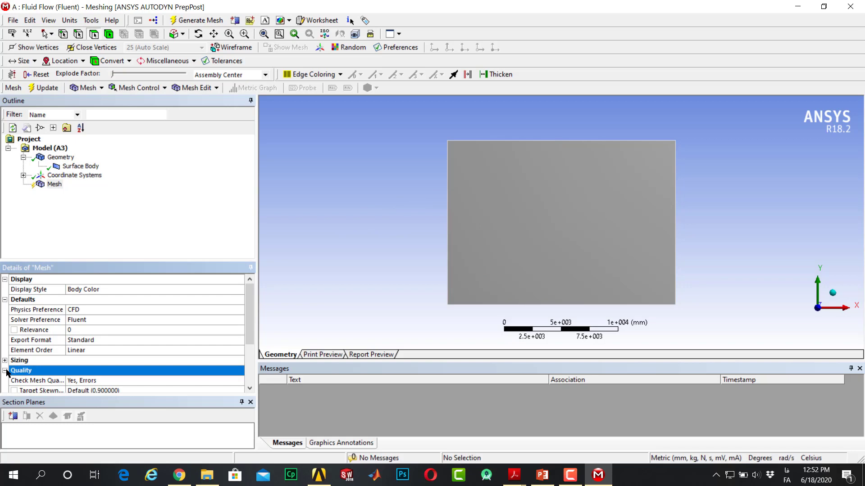
{"action": "left_click", "coordinate": [6, 370]}
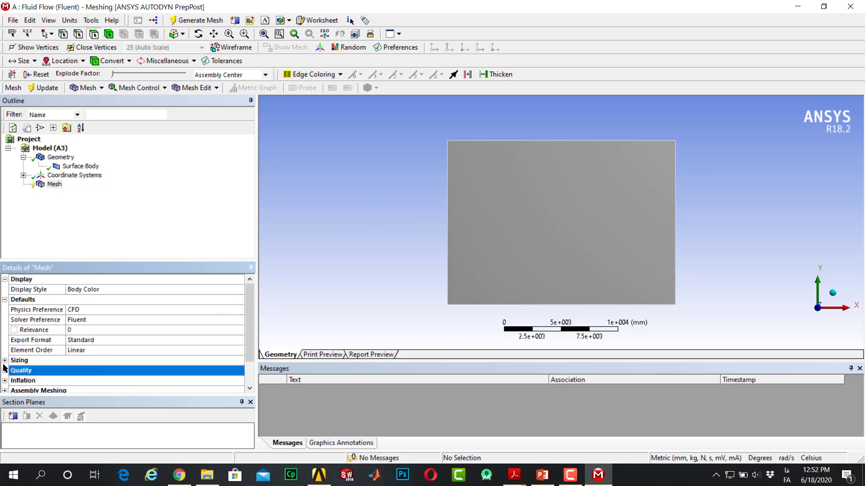
{"action": "left_click", "coordinate": [5, 360]}
{"action": "scroll", "coordinate": [135, 356], "scroll_direction": "down", "scroll_amount": 1}
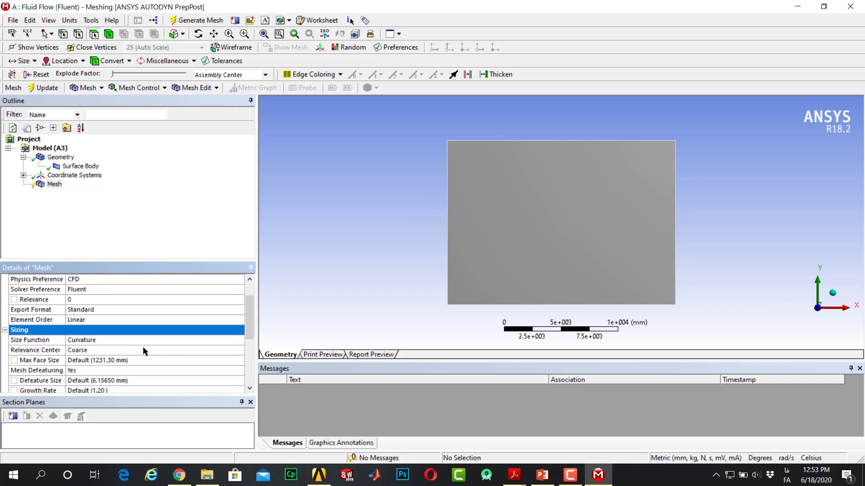
{"action": "double_click", "coordinate": [143, 350]}
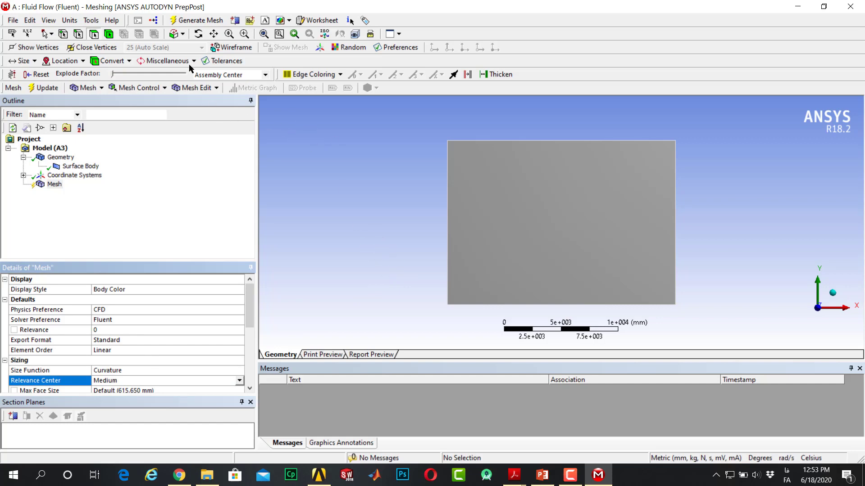
{"action": "left_click", "coordinate": [199, 23]}
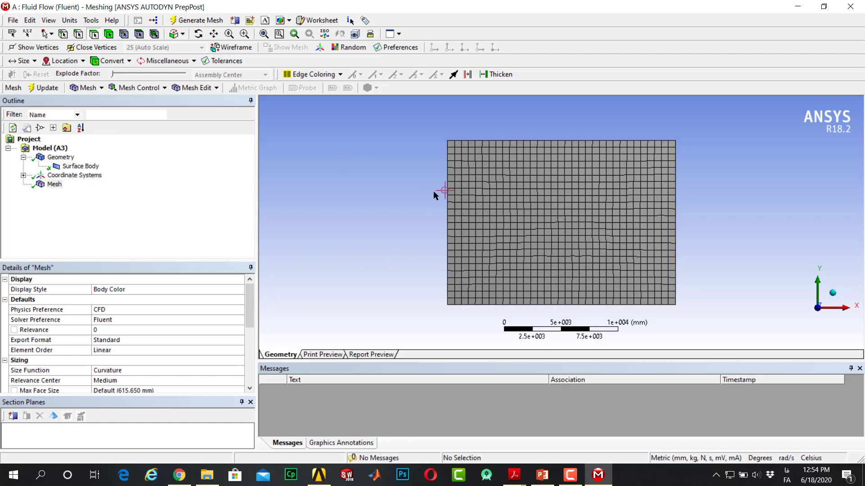
Create a named selection 'inlet' on the domain's left edge
{"action": "left_click", "coordinate": [78, 35]}
{"action": "left_click", "coordinate": [447, 256]}
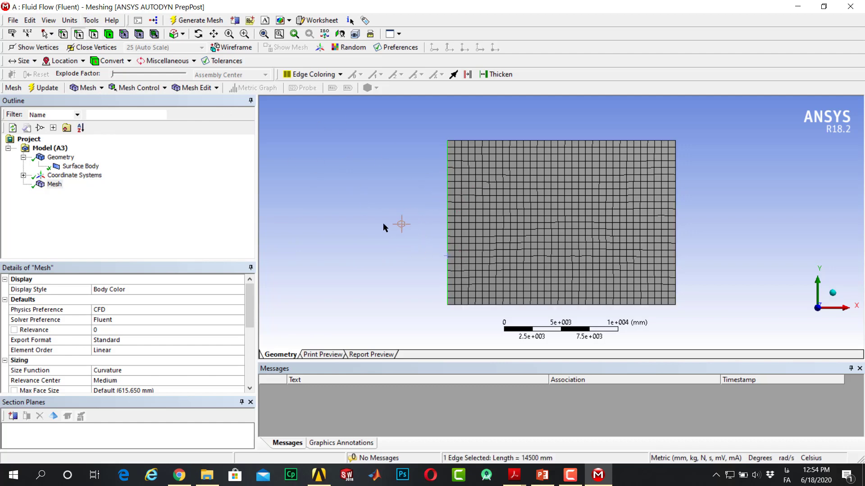
{"action": "type", "text": "ninlet"}
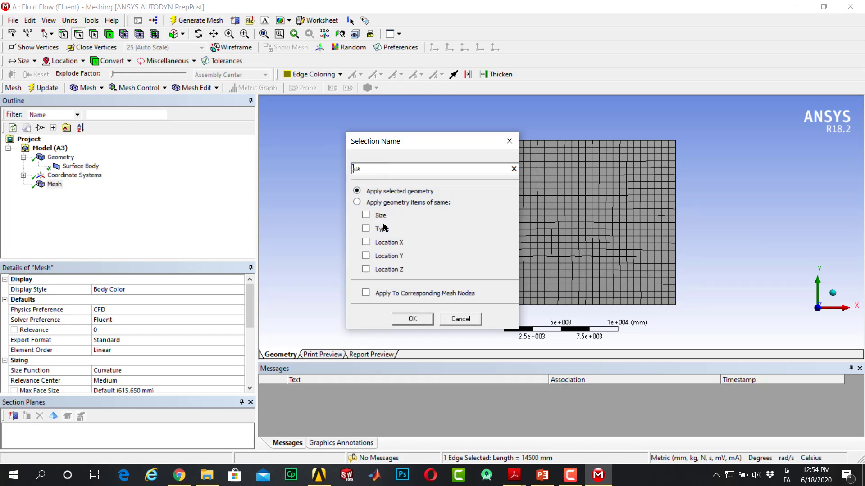
{"action": "key", "text": "BackSpace"}
{"action": "key", "text": "BackSpace"}
{"action": "key", "text": "BackSpace"}
{"action": "key", "text": "BackSpace"}
{"action": "key", "text": "BackSpace"}
{"action": "key", "text": "alt+shift"}
{"action": "type", "text": "inlet"}
{"action": "key", "text": "Return"}
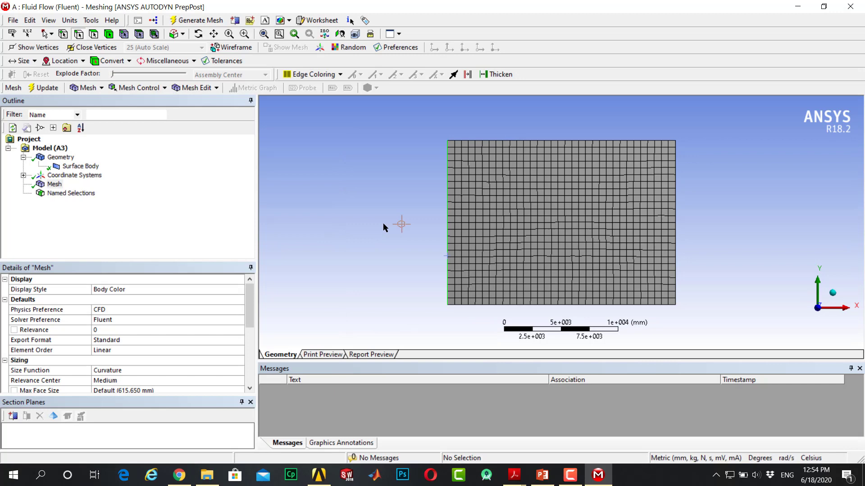
Create a named selection 'outlet' on the domain's right edge
{"action": "left_click", "coordinate": [675, 216]}
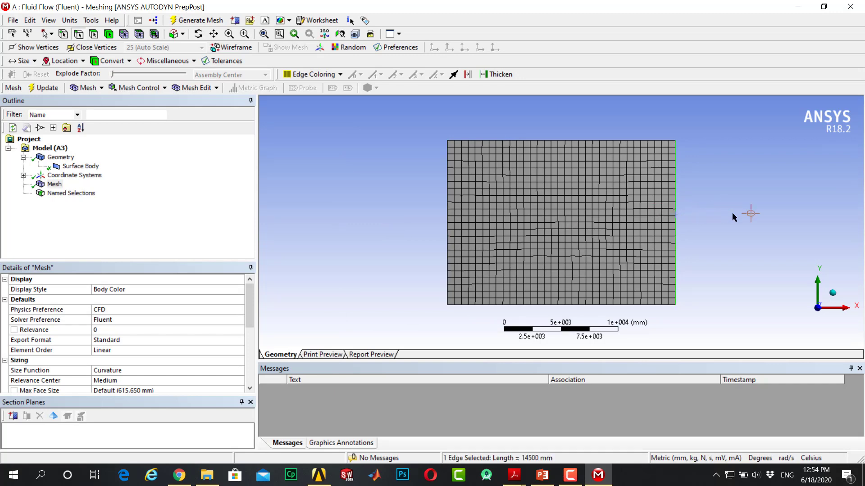
{"action": "type", "text": "noutlet"}
{"action": "key", "text": "Return"}
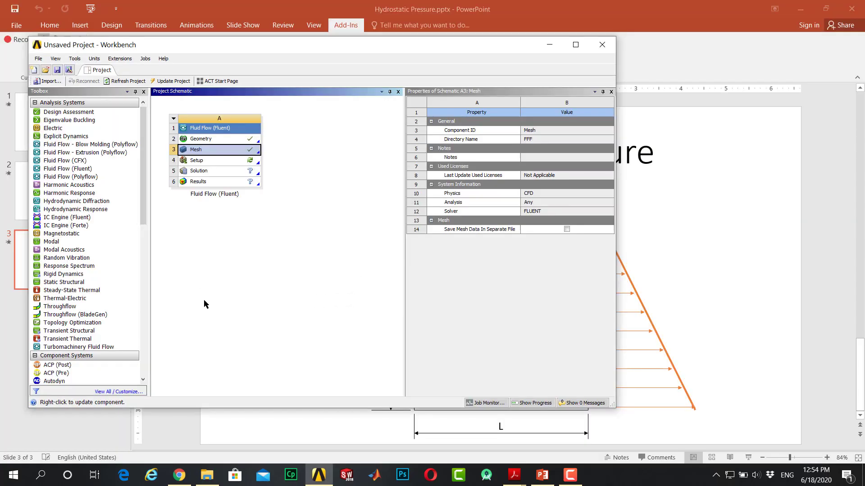
Start Fluent from the Setup cell (A4) with the default launcher options
{"action": "double_click", "coordinate": [210, 161]}
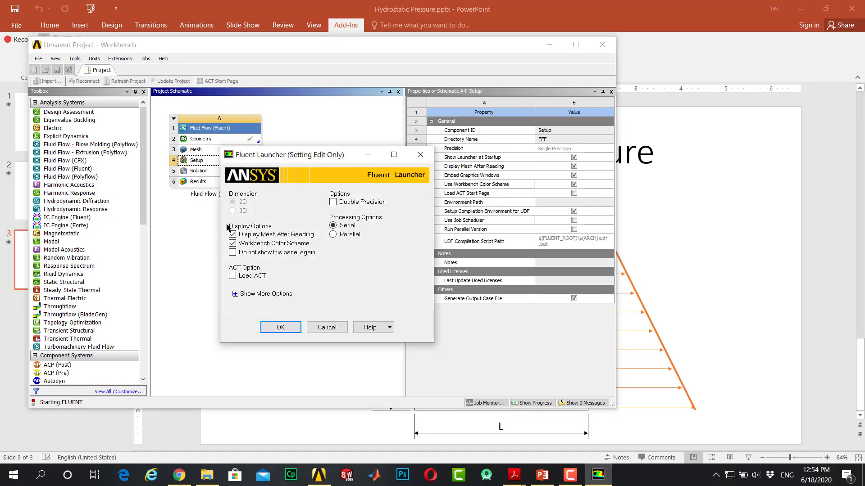
{"action": "left_click", "coordinate": [283, 328]}
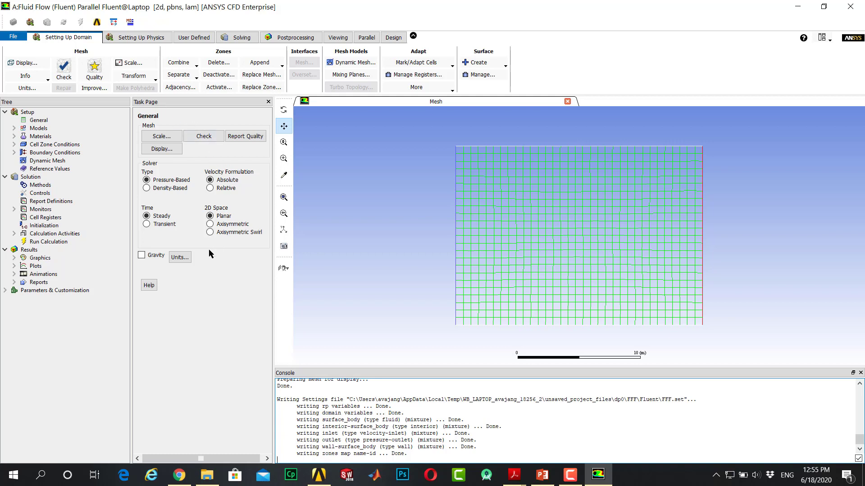
Enable gravity with a Y acceleration of -9.81 m/s²
{"action": "left_click", "coordinate": [142, 256]}
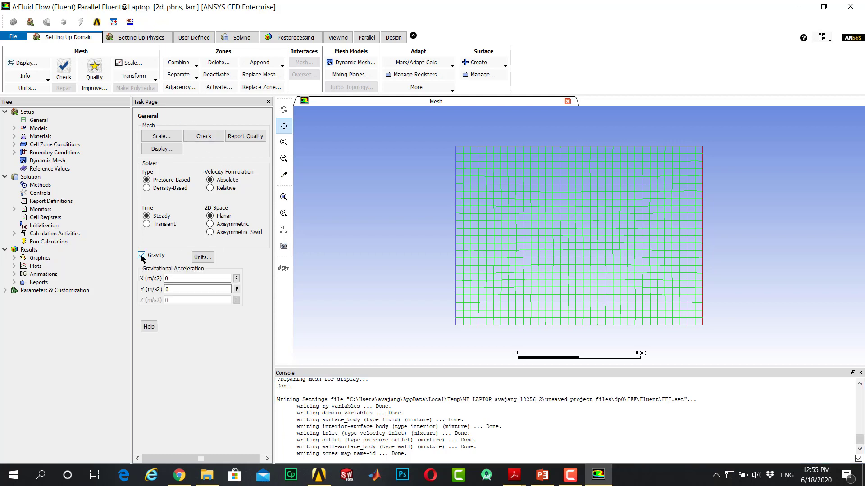
{"action": "left_click", "coordinate": [178, 290]}
{"action": "double_click", "coordinate": [178, 290]}
{"action": "type", "text": "-9.81"}
Open the Custom Field Function Calculator, move it up and right, and bring up Windows search
{"action": "left_click", "coordinate": [194, 38]}
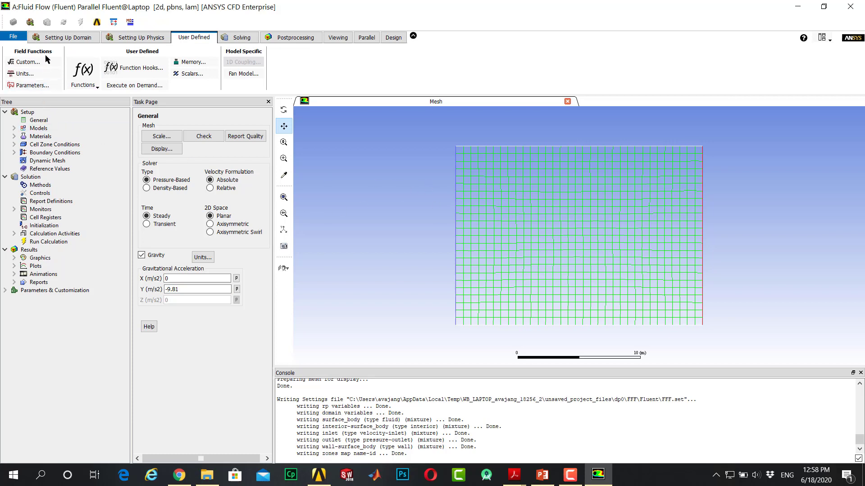
{"action": "left_click", "coordinate": [30, 62]}
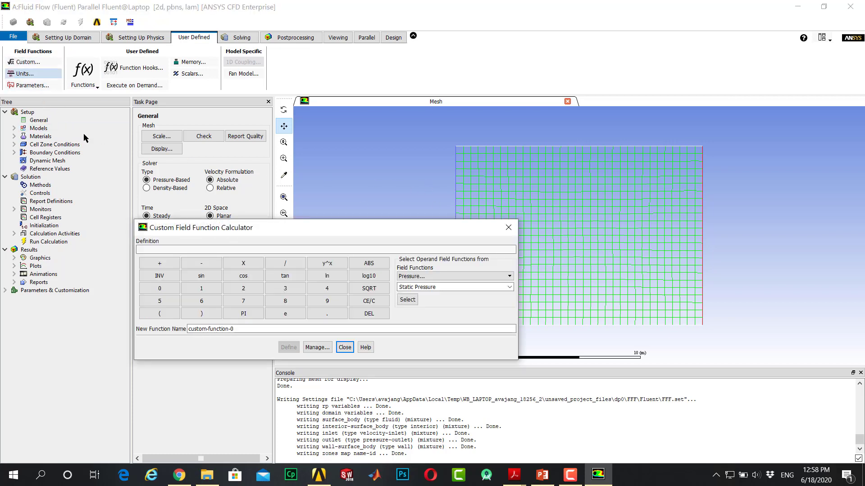
{"action": "left_click_drag", "start_coordinate": [277, 228], "coordinate": [396, 178]}
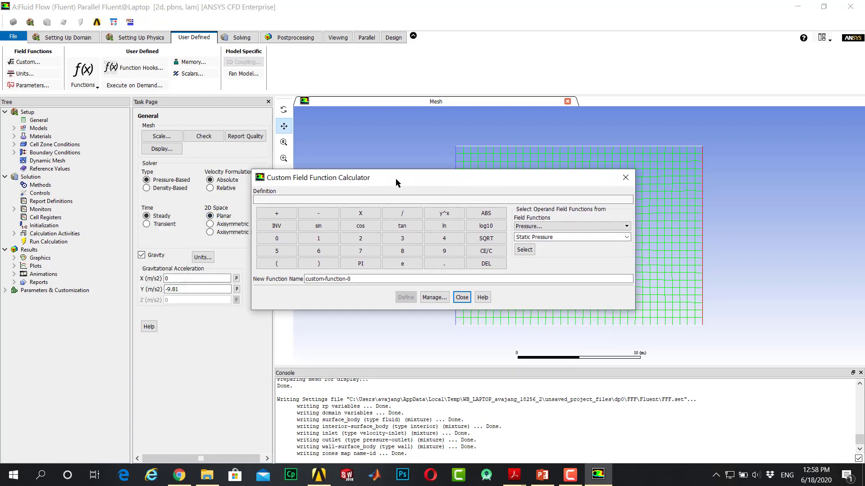
{"action": "left_click", "coordinate": [40, 475]}
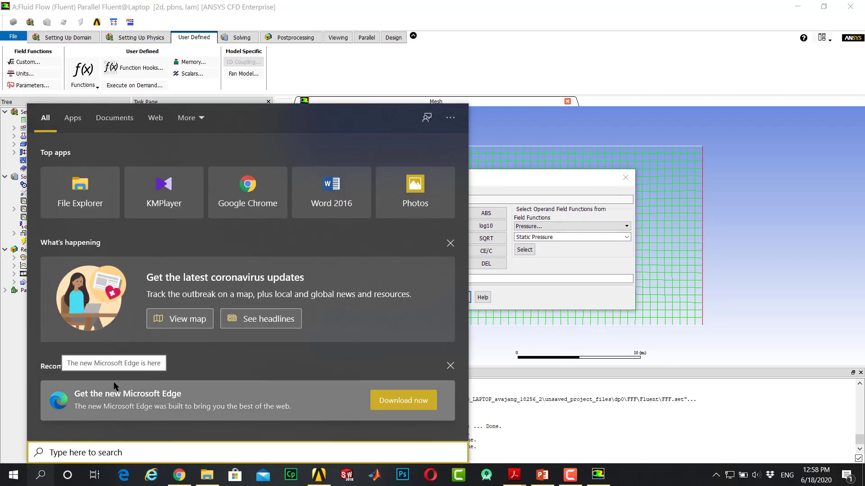
Find Notepad++ via search and open it with the water_inlet.c UDF
{"action": "type", "text": "note"}
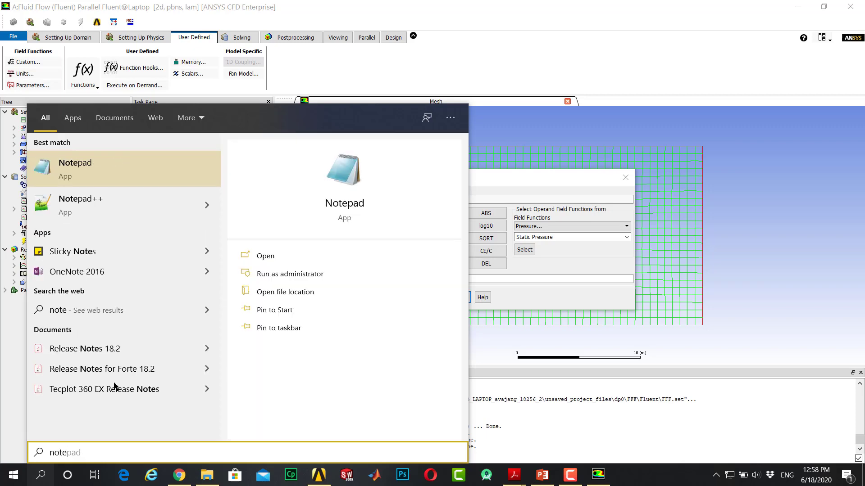
{"action": "key", "text": "Down"}
{"action": "key", "text": "Return"}
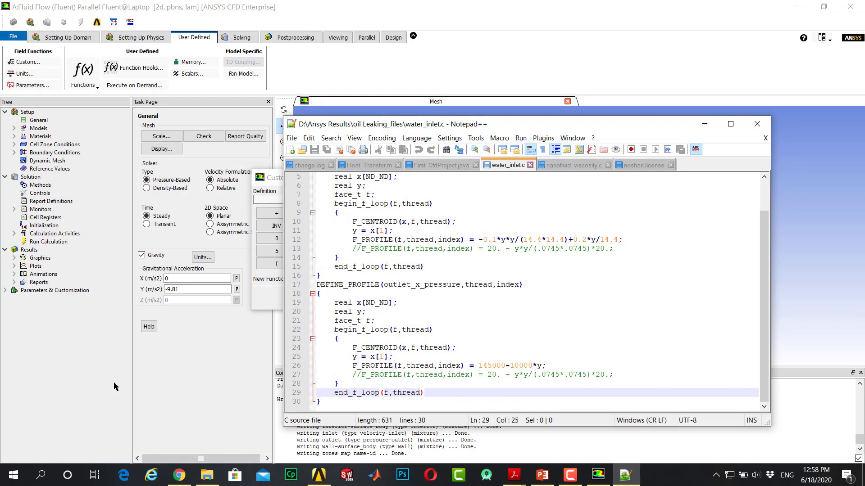
{"action": "left_click", "coordinate": [522, 313]}
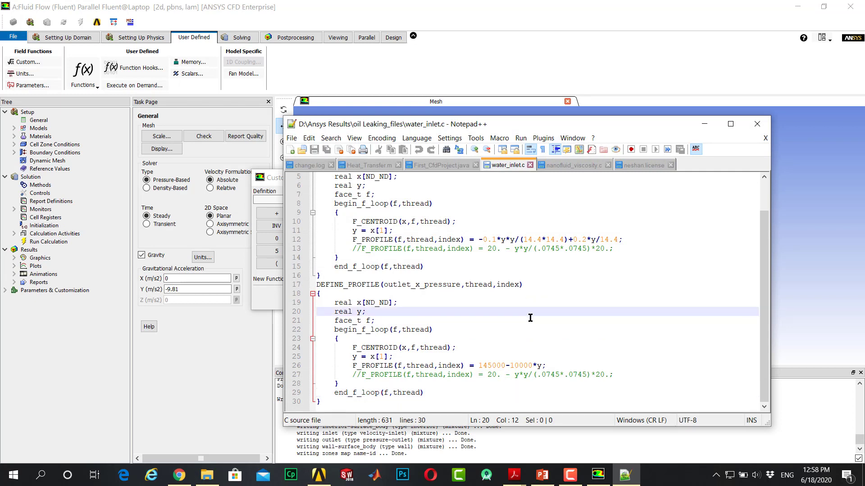
{"action": "left_click", "coordinate": [430, 370]}
{"action": "left_click_drag", "start_coordinate": [361, 366], "coordinate": [541, 366]}
{"action": "left_click", "coordinate": [441, 384]}
{"action": "left_click", "coordinate": [536, 384]}
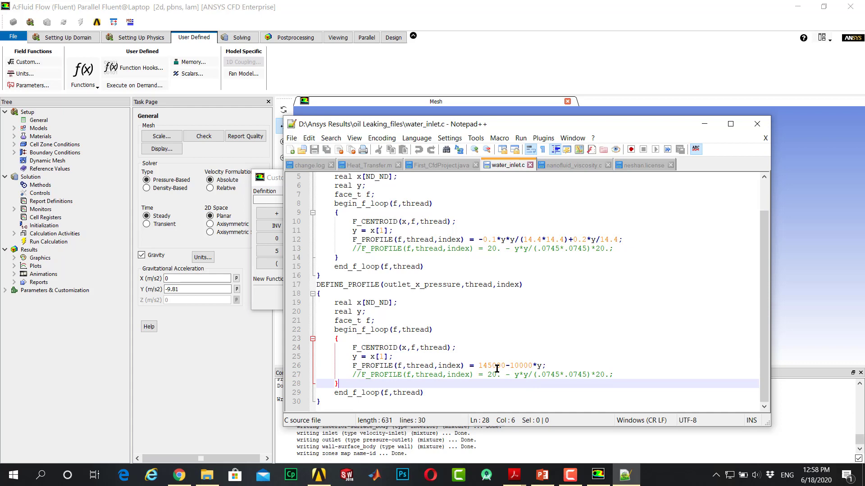
{"action": "left_click_drag", "start_coordinate": [604, 118], "coordinate": [510, 121]}
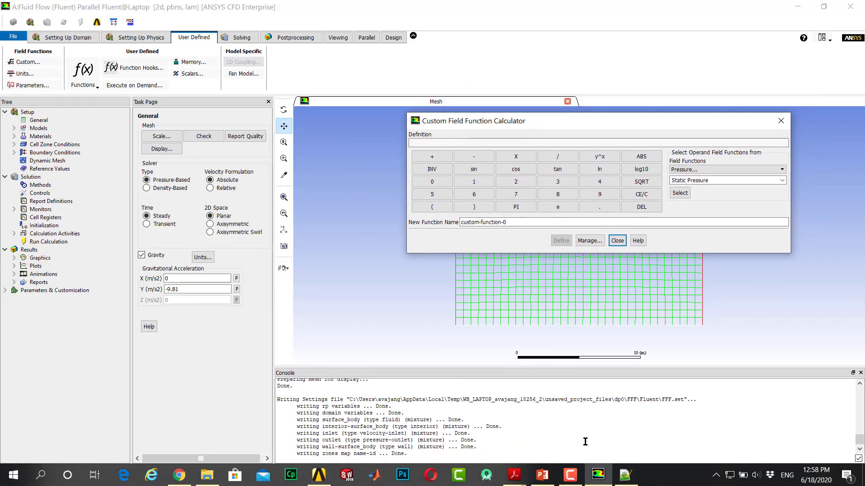
{"action": "left_click", "coordinate": [625, 478]}
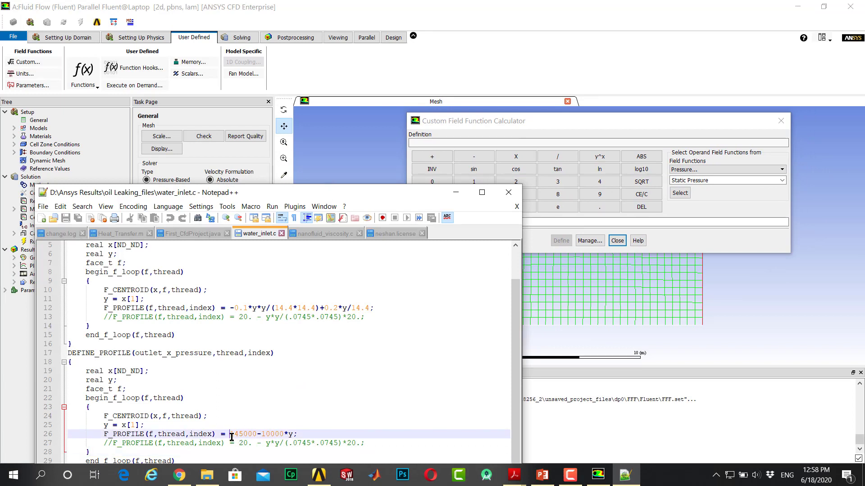
{"action": "mouse_move", "coordinate": [230, 436]}
{"action": "left_mouse_down"}
{"action": "mouse_move", "coordinate": [244, 436]}
{"action": "mouse_move", "coordinate": [233, 435]}
{"action": "left_mouse_up"}
Enter 145000 - 1000 in the calculator definition
{"action": "left_click", "coordinate": [455, 144]}
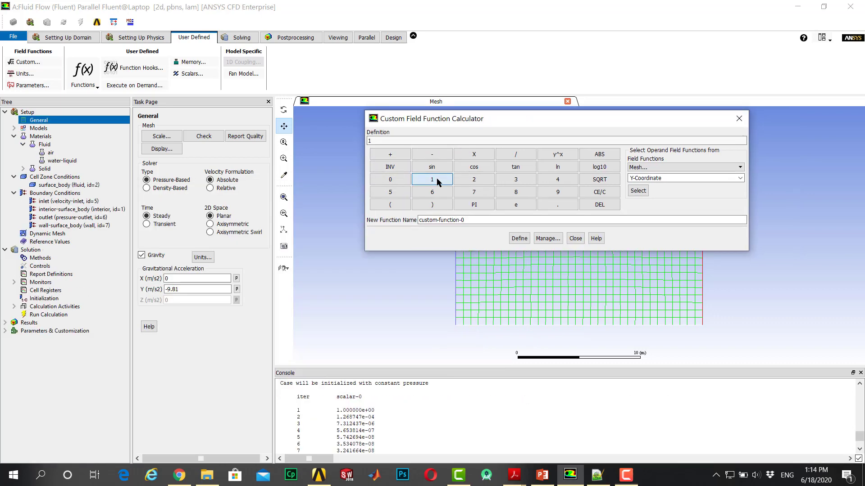
{"action": "left_click", "coordinate": [432, 179]}
{"action": "left_click", "coordinate": [558, 180]}
{"action": "left_click", "coordinate": [393, 180]}
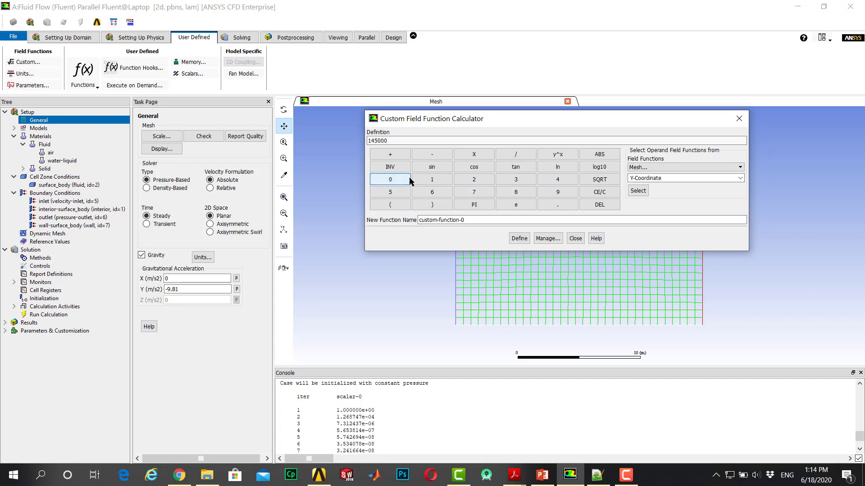
{"action": "left_click", "coordinate": [430, 156]}
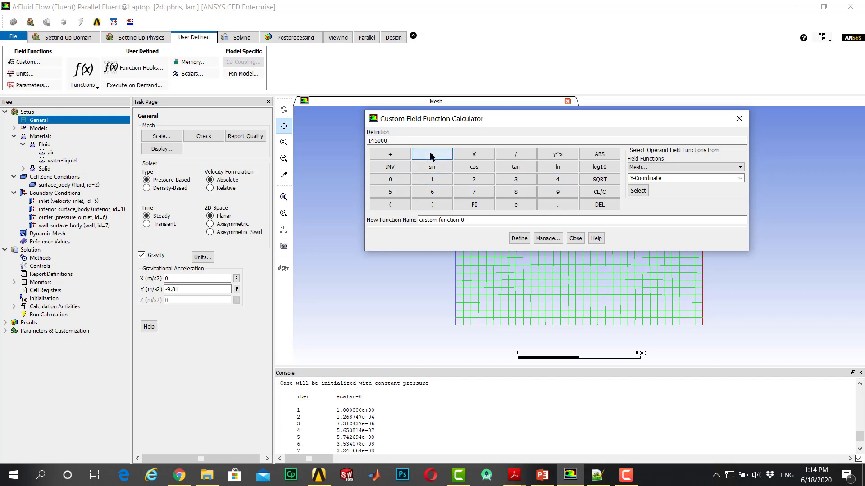
{"action": "left_click", "coordinate": [431, 181]}
{"action": "left_click", "coordinate": [392, 180]}
{"action": "left_click", "coordinate": [392, 181]}
{"action": "left_click", "coordinate": [392, 181]}
Extend the expression with * 9.81 * Y-Coordinate from the Mesh quantities
{"action": "left_click", "coordinate": [474, 154]}
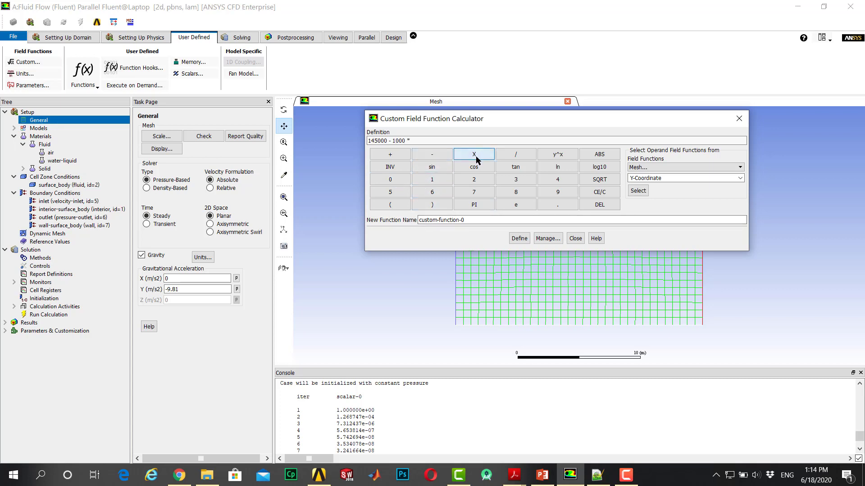
{"action": "left_click", "coordinate": [559, 194]}
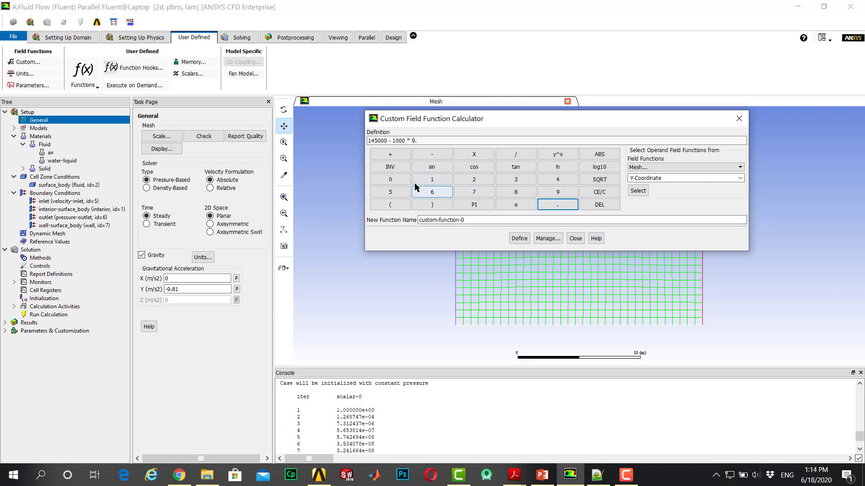
{"action": "left_click", "coordinate": [517, 192]}
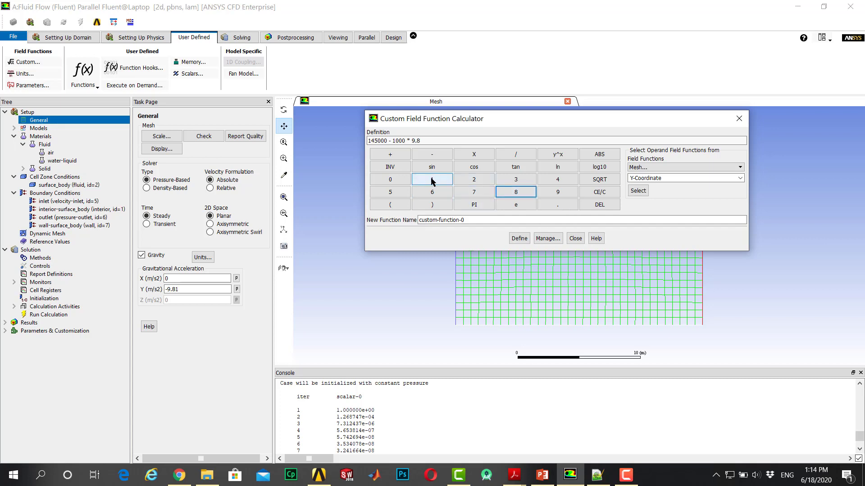
{"action": "left_click", "coordinate": [431, 180]}
{"action": "left_click", "coordinate": [473, 158]}
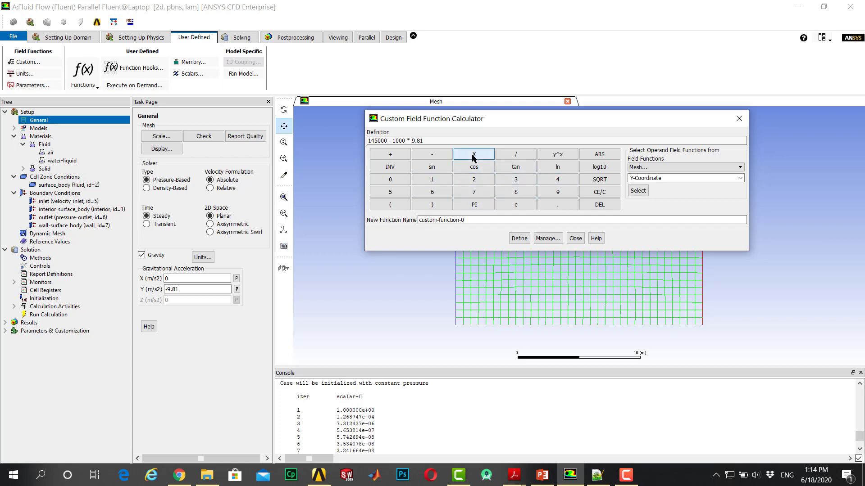
{"action": "left_click", "coordinate": [666, 167]}
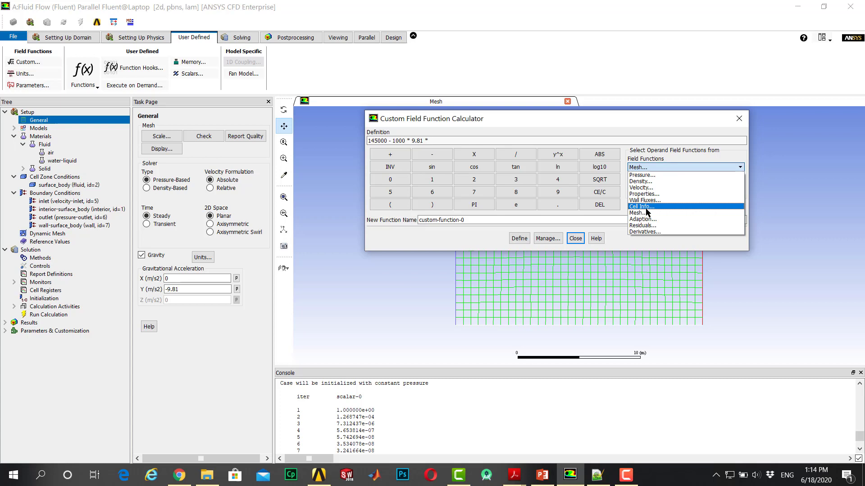
{"action": "left_click", "coordinate": [686, 213]}
{"action": "left_click", "coordinate": [741, 179]}
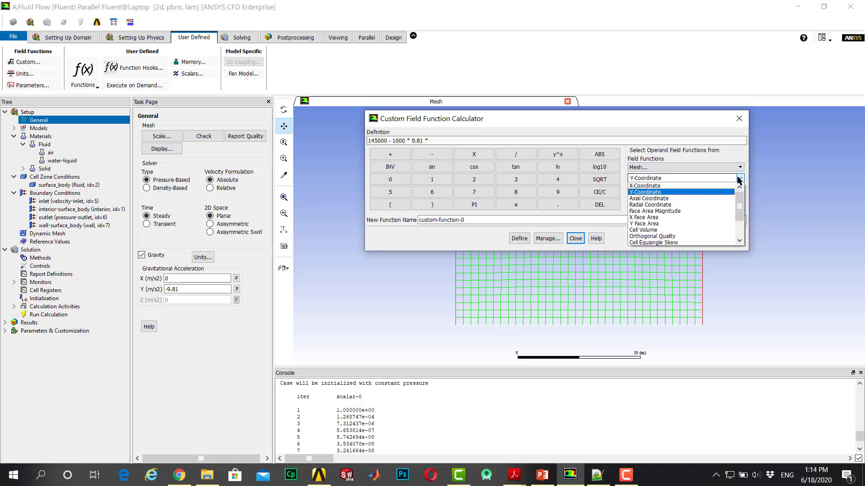
{"action": "left_click", "coordinate": [669, 191]}
{"action": "left_click", "coordinate": [635, 190]}
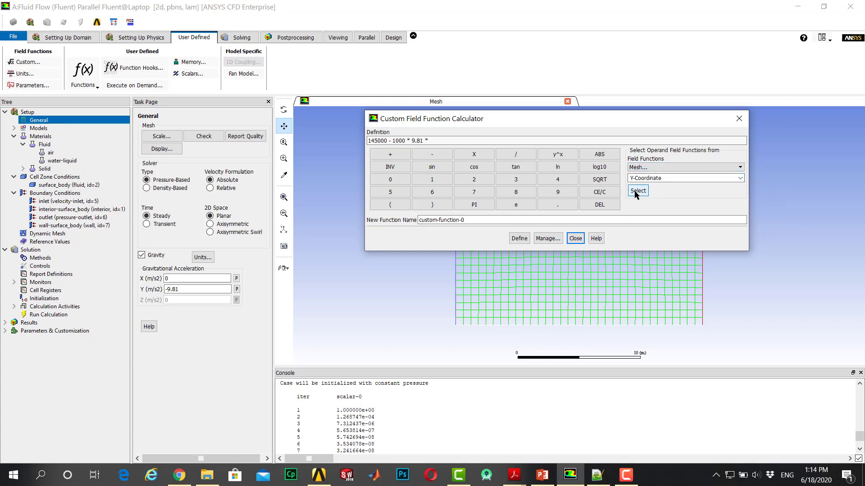
{"action": "left_click", "coordinate": [484, 220]}
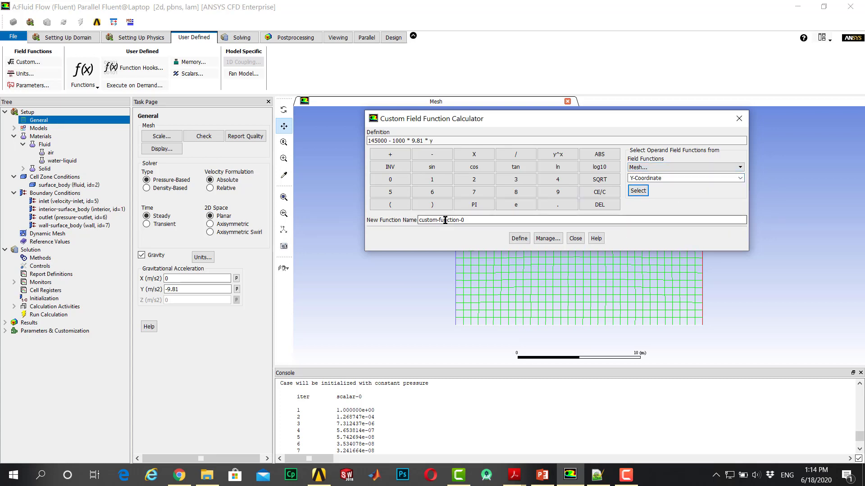
Rename the new field function to mypressure
{"action": "left_click", "coordinate": [483, 219]}
{"action": "key", "text": "shift+Left"}
{"action": "key", "text": "shift+Left"}
{"action": "key", "text": "shift+Left"}
{"action": "key", "text": "shift+Left"}
{"action": "key", "text": "shift+Left"}
{"action": "key", "text": "shift+Left"}
{"action": "key", "text": "shift+Left"}
{"action": "key", "text": "shift+Left"}
{"action": "key", "text": "shift+Left"}
{"action": "key", "text": "shift+Left"}
{"action": "key", "text": "shift+Left"}
{"action": "key", "text": "shift+Left"}
{"action": "key", "text": "shift+Left"}
{"action": "key", "text": "shift+Left"}
{"action": "key", "text": "shift+Left"}
{"action": "key", "text": "shift+Left"}
{"action": "key", "text": "shift+Left"}
{"action": "key", "text": "shift+Right"}
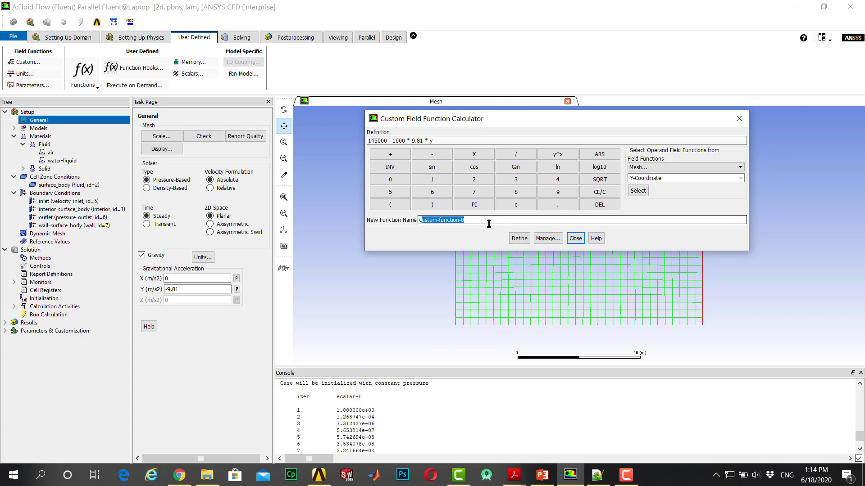
{"action": "key", "text": "BackSpace"}
{"action": "type", "text": "mypressure"}
Define the mypressure function and bring up the air fluid material properties
{"action": "left_click", "coordinate": [521, 241]}
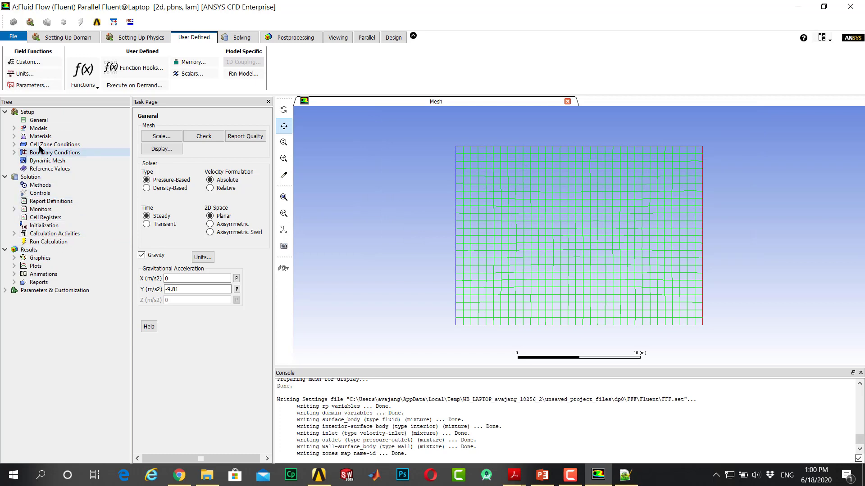
{"action": "left_click", "coordinate": [14, 136]}
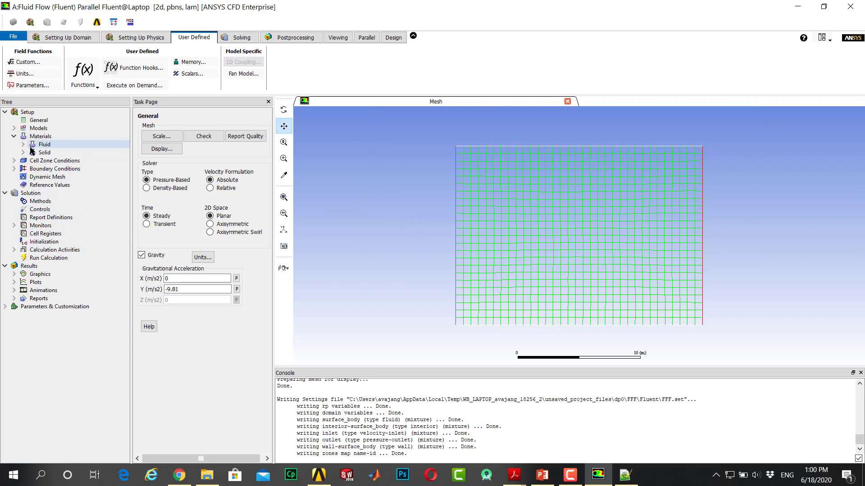
{"action": "left_click", "coordinate": [23, 144]}
{"action": "left_click", "coordinate": [23, 144]}
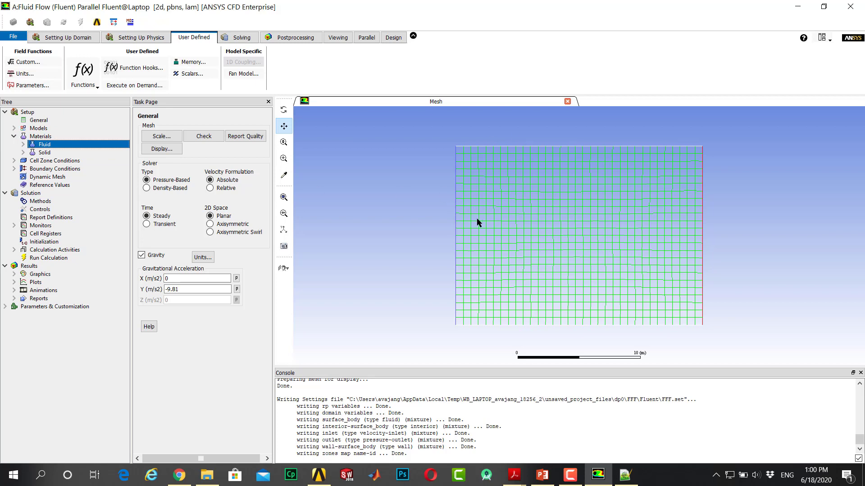
{"action": "double_click", "coordinate": [38, 145]}
{"action": "double_click", "coordinate": [49, 153]}
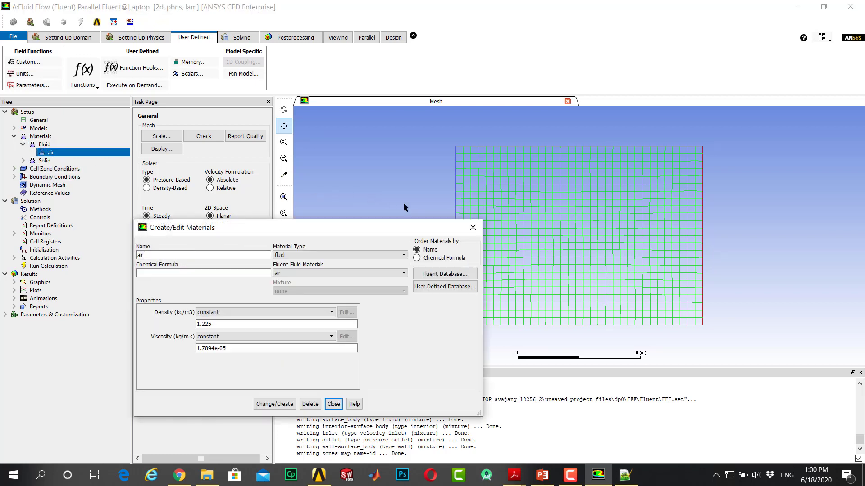
Copy water-liquid from the Fluent Database into the case's fluid materials
{"action": "left_click", "coordinate": [328, 274]}
{"action": "left_click", "coordinate": [333, 281]}
{"action": "left_click", "coordinate": [459, 273]}
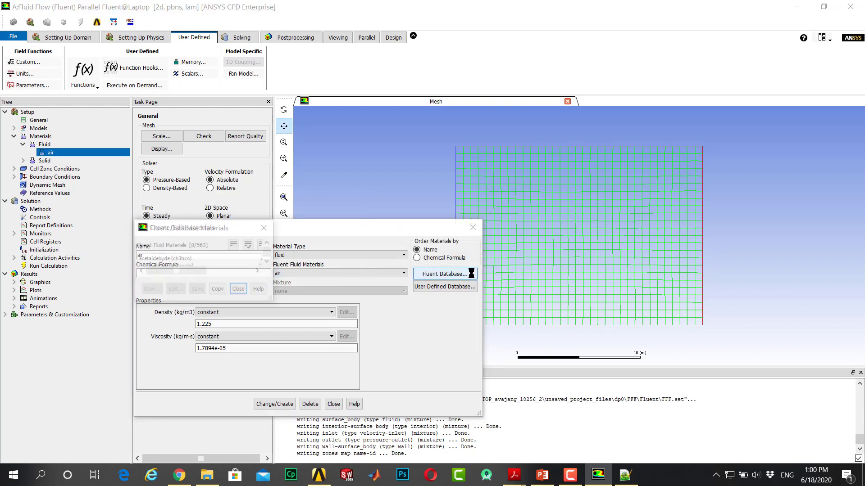
{"action": "left_click_drag", "start_coordinate": [262, 275], "coordinate": [264, 281]}
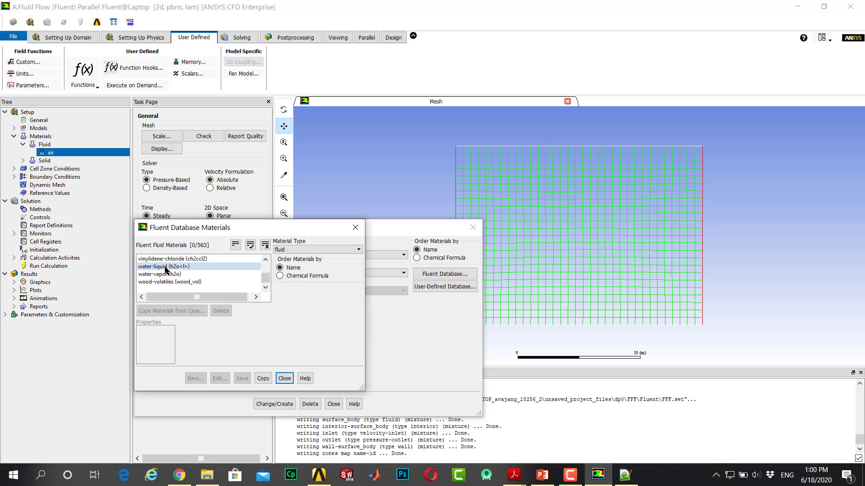
{"action": "left_click", "coordinate": [166, 268]}
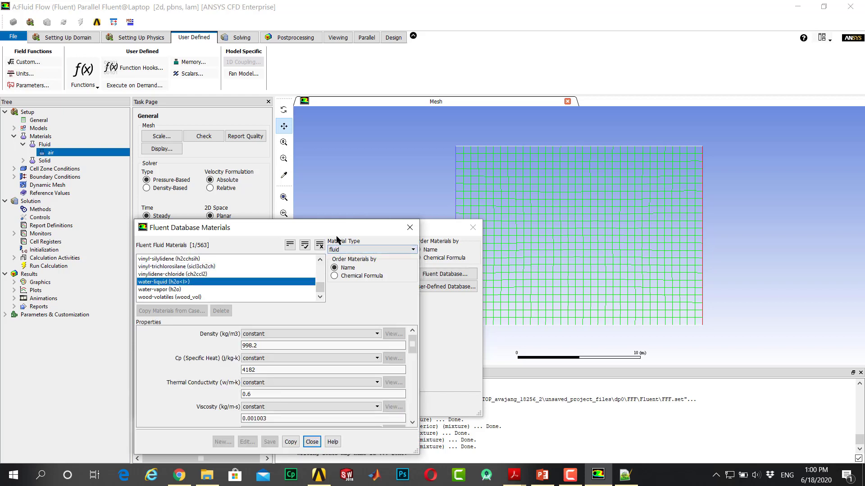
{"action": "left_click_drag", "start_coordinate": [336, 228], "coordinate": [346, 165]}
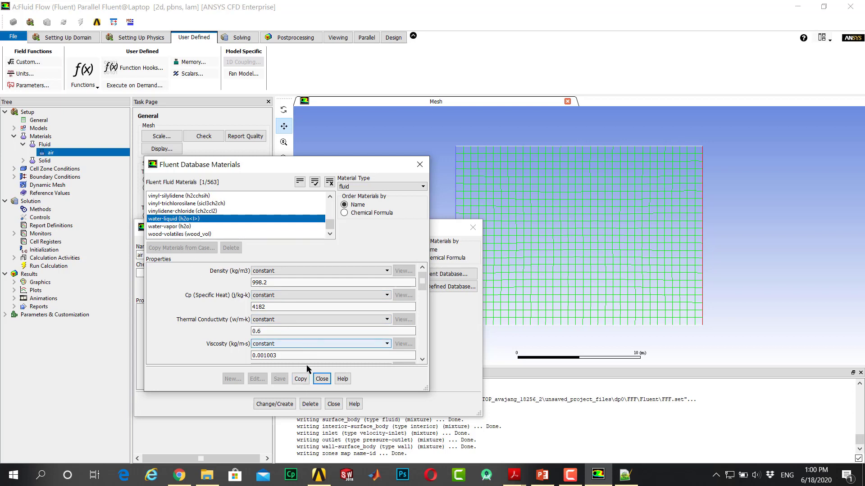
{"action": "left_click", "coordinate": [300, 380]}
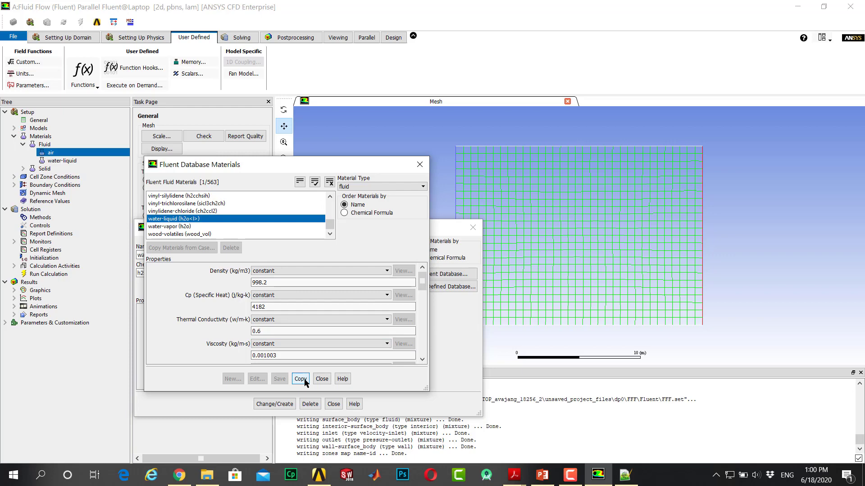
{"action": "left_click", "coordinate": [322, 379]}
{"action": "left_click", "coordinate": [333, 405]}
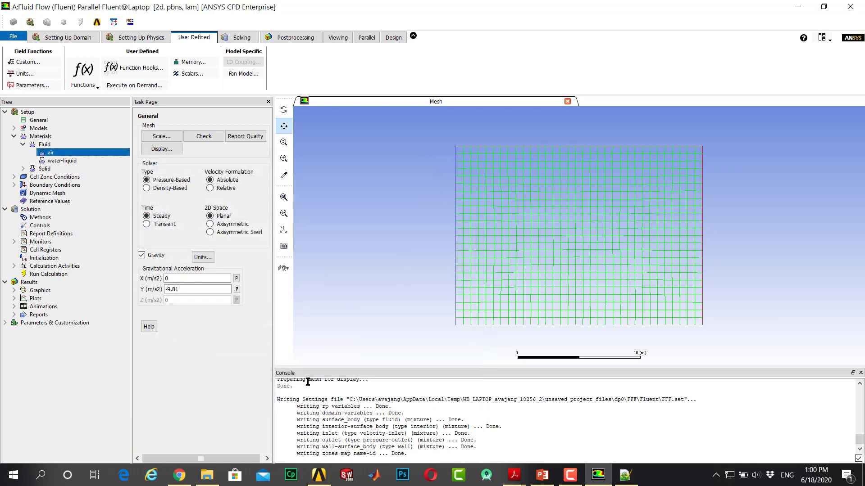
{"action": "left_click", "coordinate": [58, 161]}
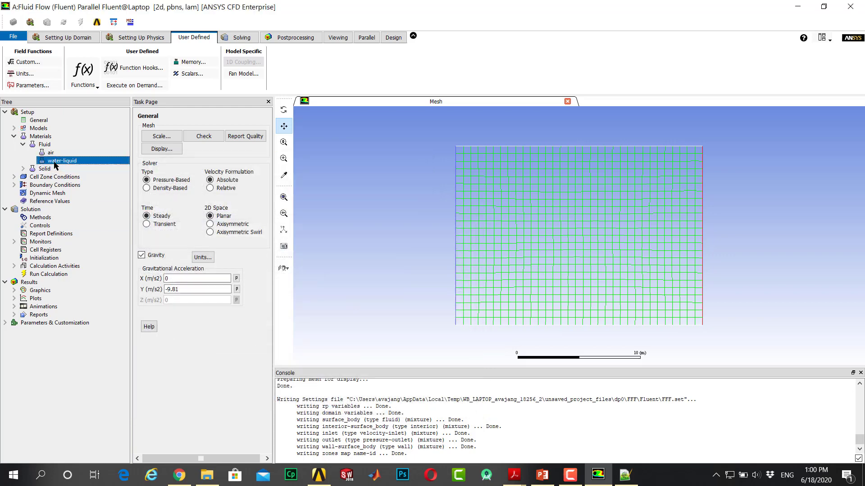
Set the surface_body fluid zone's Material Name to water-liquid
{"action": "left_click", "coordinate": [14, 177]}
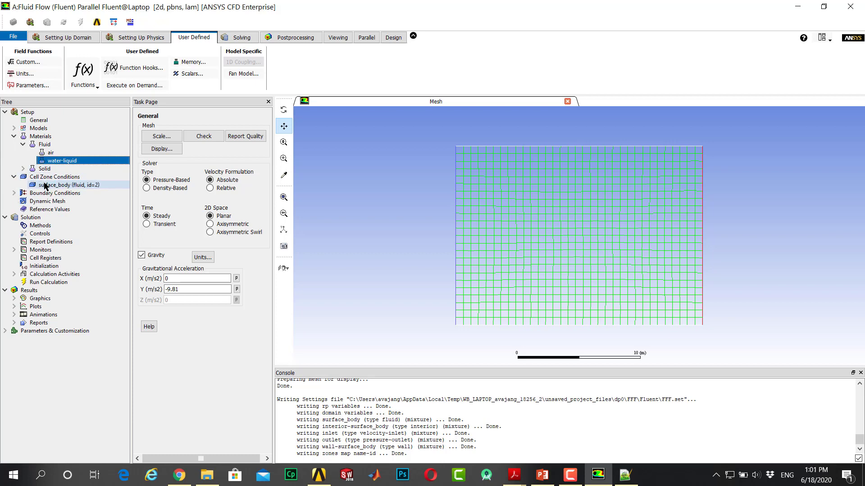
{"action": "double_click", "coordinate": [47, 185]}
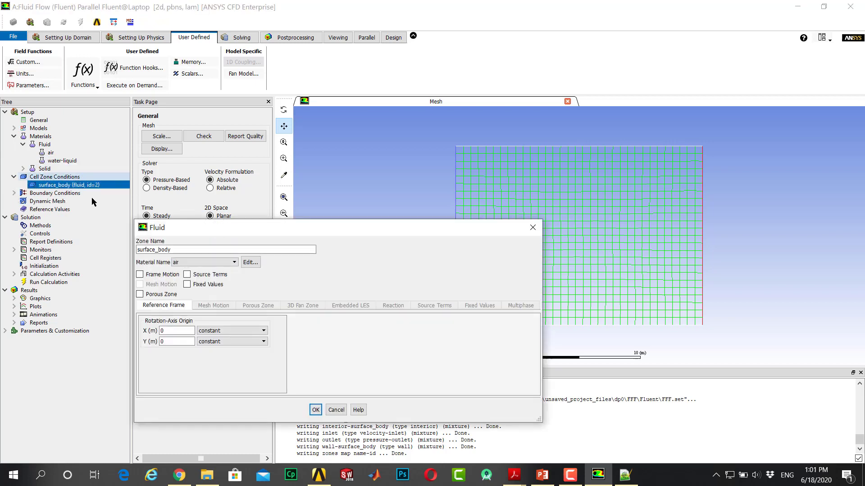
{"action": "left_click", "coordinate": [201, 261]}
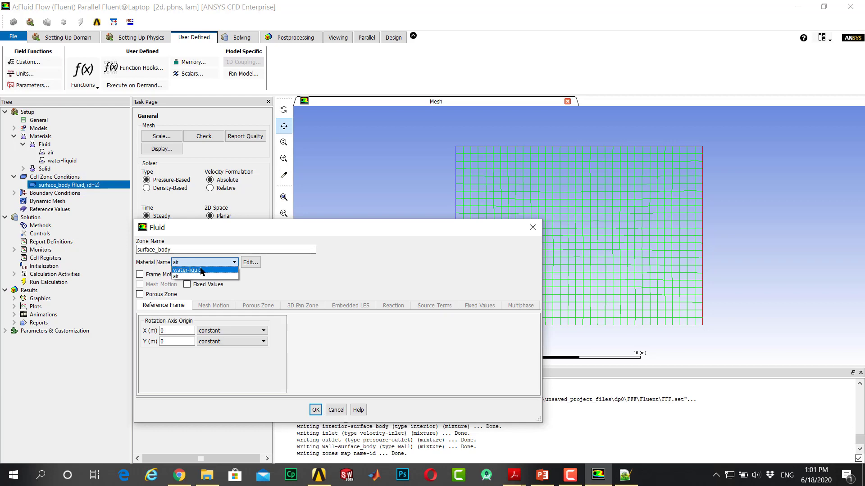
{"action": "left_click", "coordinate": [205, 272]}
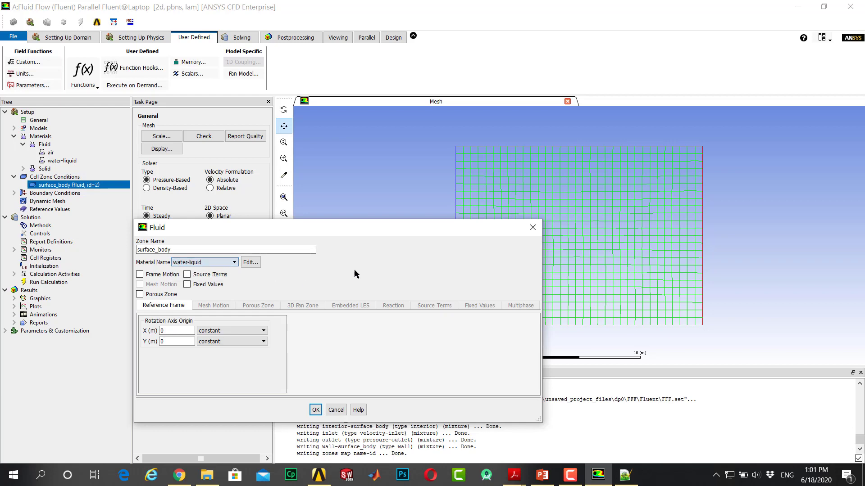
{"action": "left_click", "coordinate": [316, 410]}
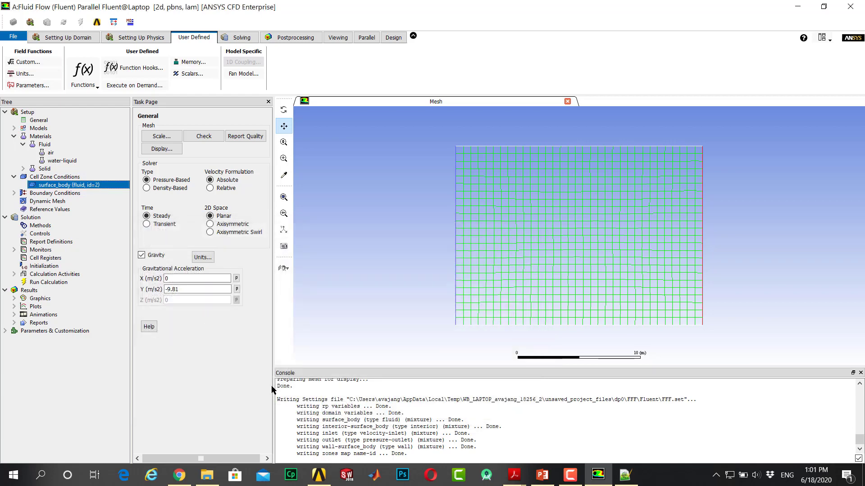
{"action": "left_click", "coordinate": [13, 193]}
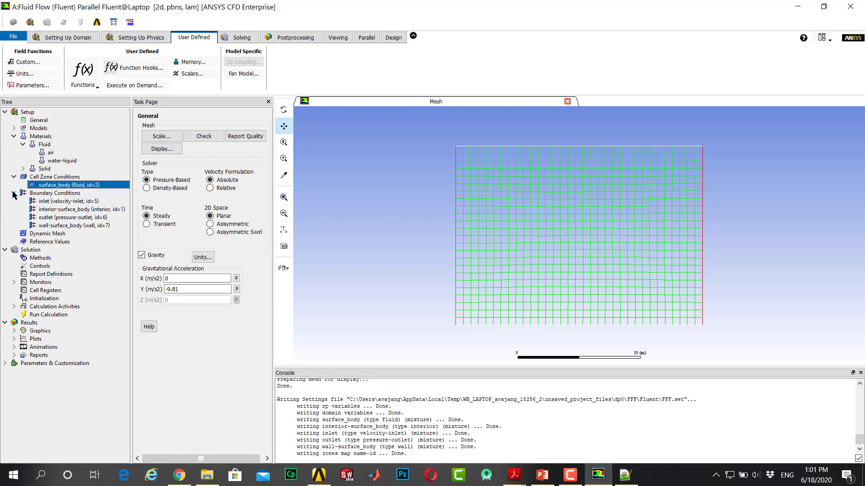
{"action": "left_click", "coordinate": [63, 201]}
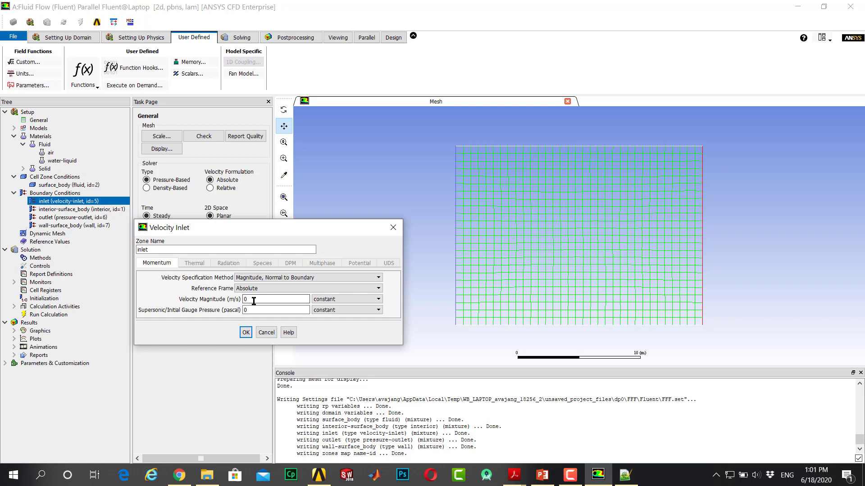
{"action": "left_click", "coordinate": [255, 302]}
{"action": "left_click", "coordinate": [246, 332]}
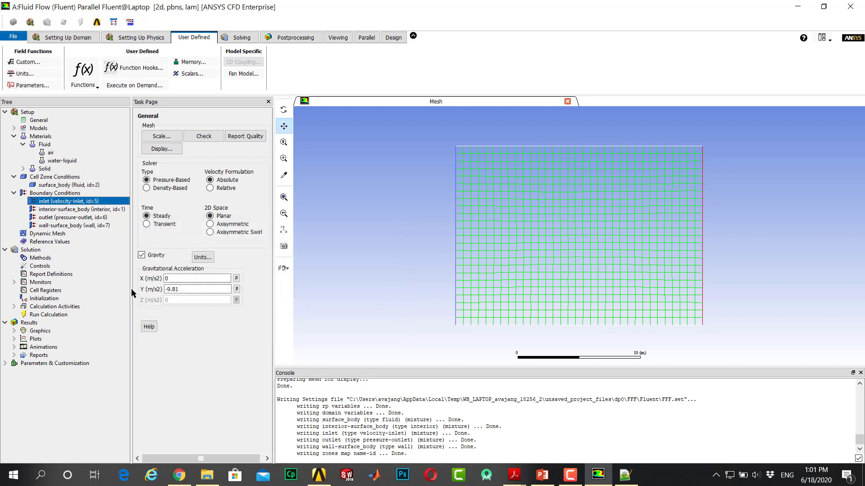
{"action": "left_click", "coordinate": [60, 218]}
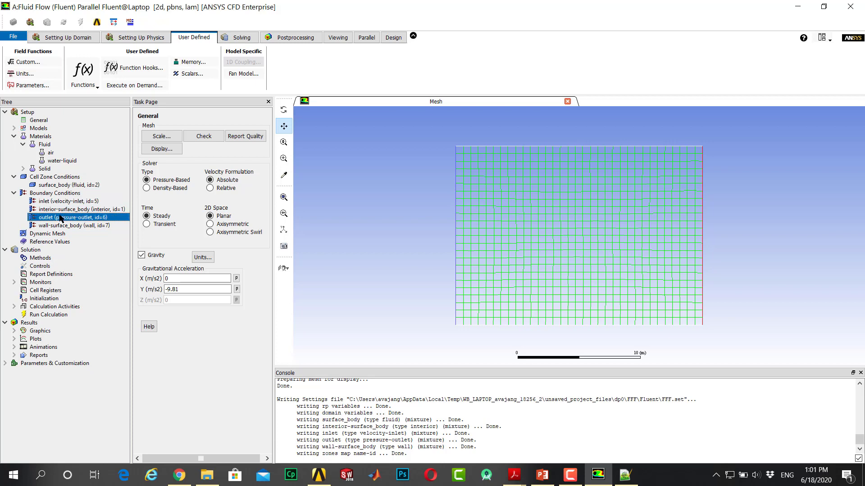
{"action": "double_click", "coordinate": [62, 218]}
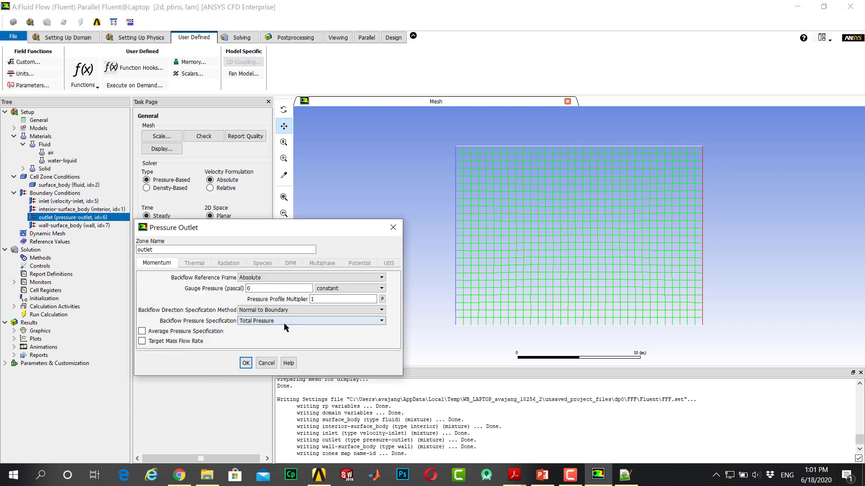
{"action": "left_click_drag", "start_coordinate": [299, 231], "coordinate": [329, 185]}
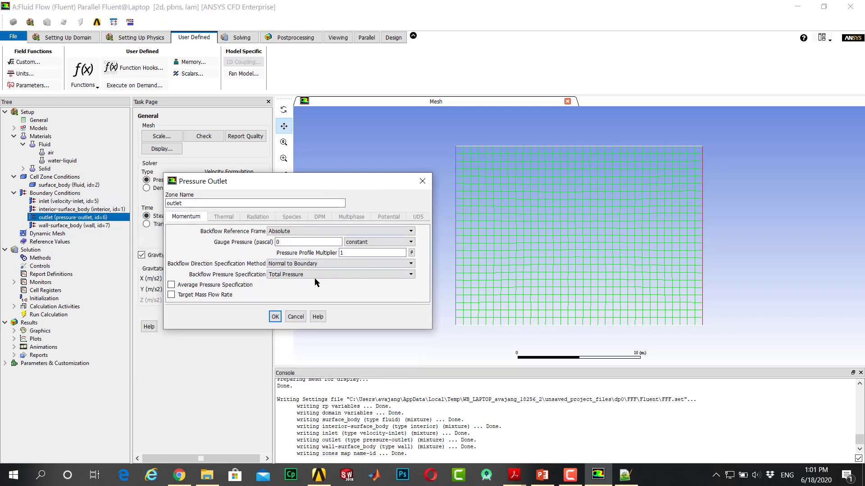
{"action": "left_click", "coordinate": [422, 181]}
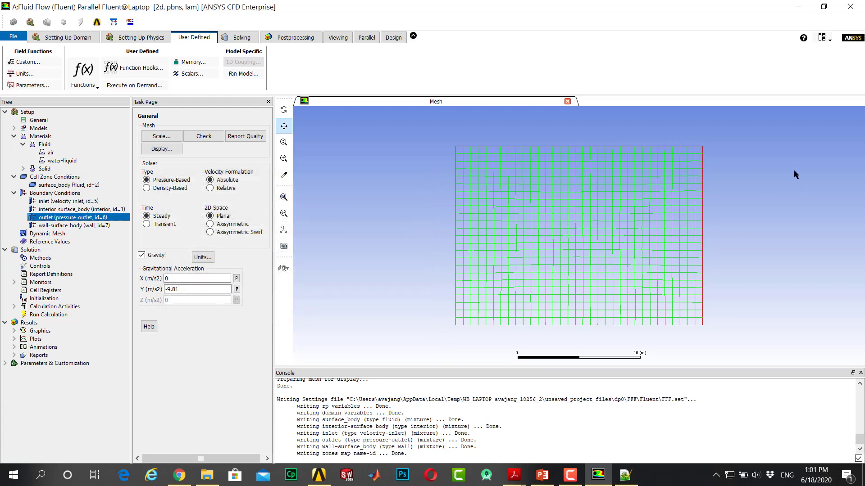
Interpret the water_inlet.c UDF source file
{"action": "left_click", "coordinate": [84, 81]}
{"action": "left_click", "coordinate": [94, 95]}
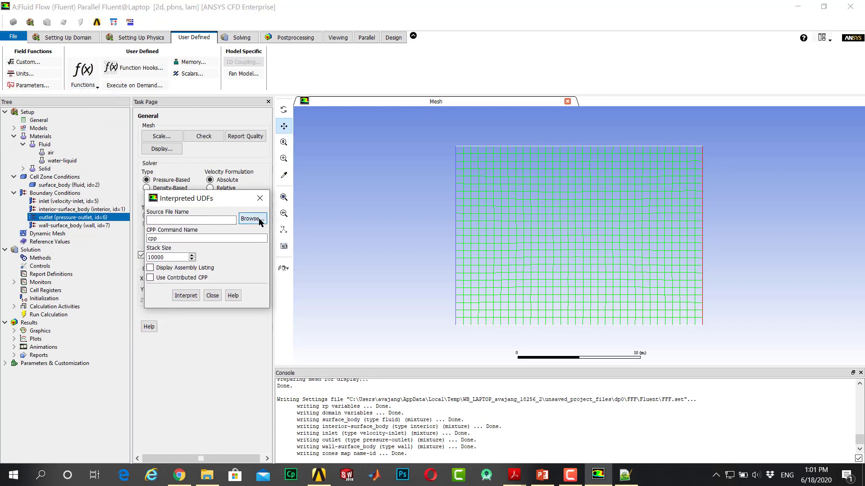
{"action": "left_click", "coordinate": [259, 219]}
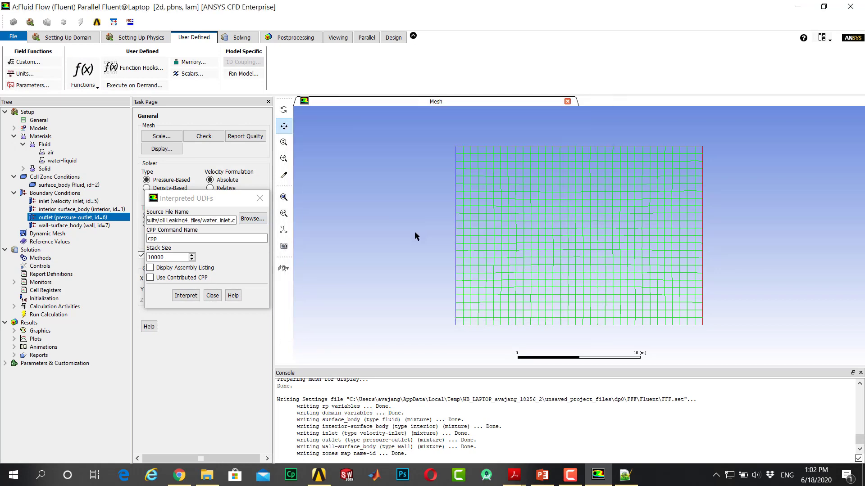
{"action": "left_click", "coordinate": [191, 296]}
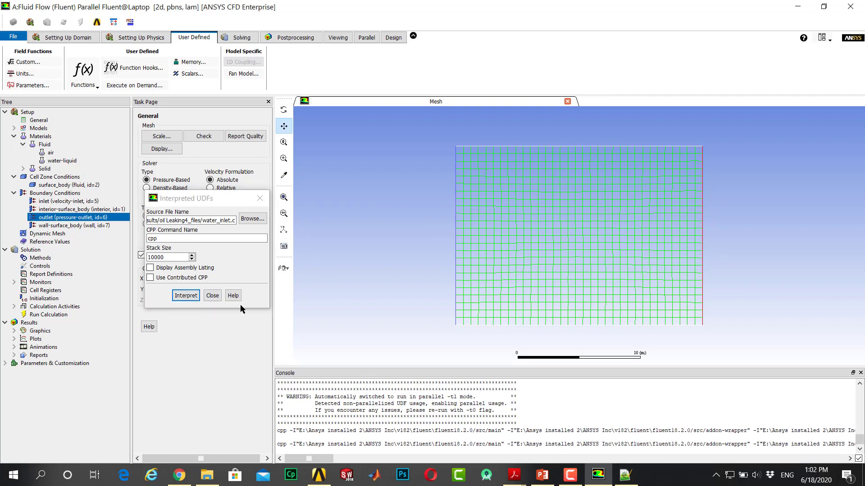
{"action": "left_click", "coordinate": [260, 198]}
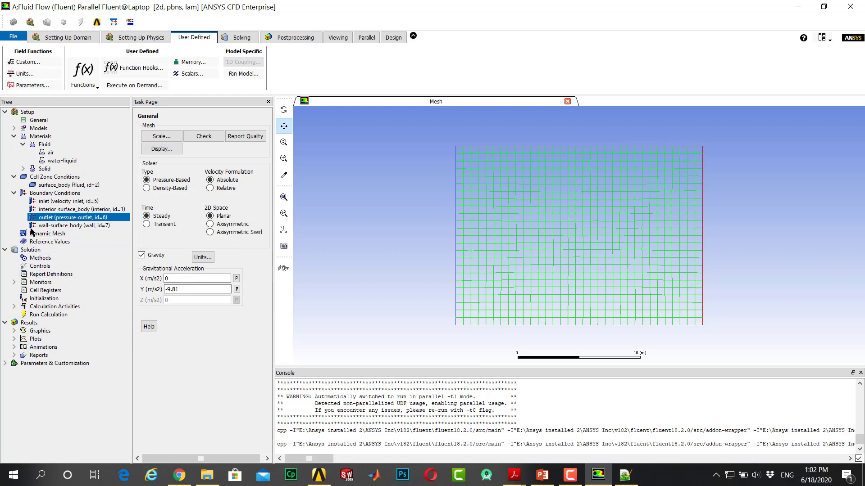
Set the outlet gauge pressure to the udf outlet_x_pressure profile
{"action": "double_click", "coordinate": [90, 221]}
{"action": "left_click", "coordinate": [406, 244]}
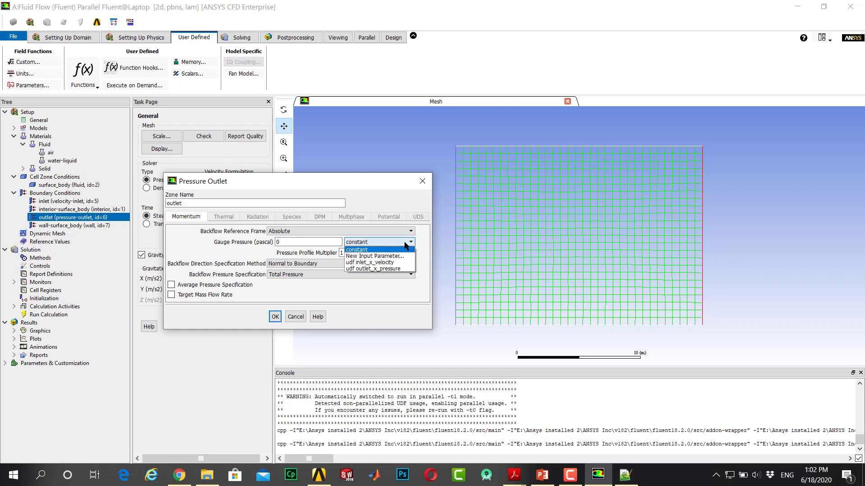
{"action": "left_click", "coordinate": [384, 269]}
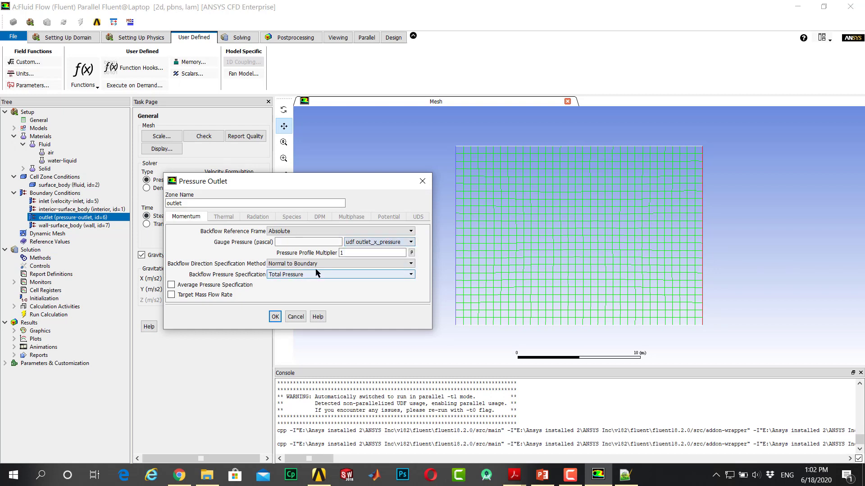
{"action": "left_click", "coordinate": [275, 316]}
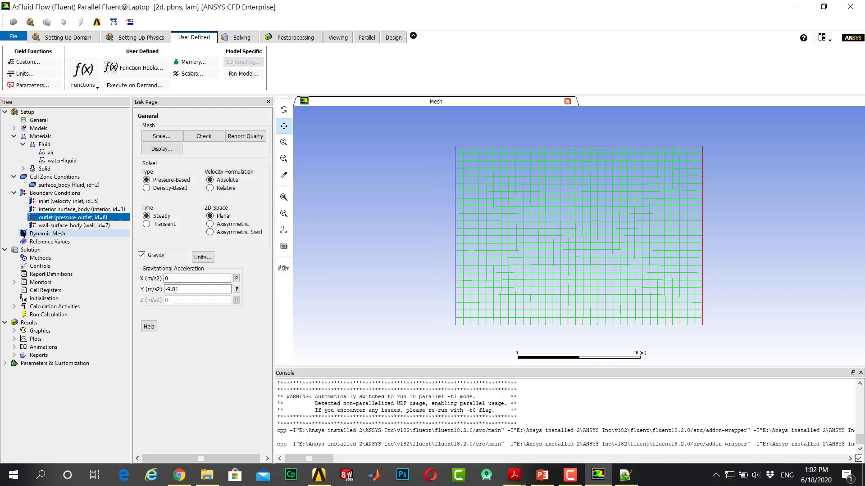
Hybrid-initialize the solution
{"action": "left_click", "coordinate": [40, 299]}
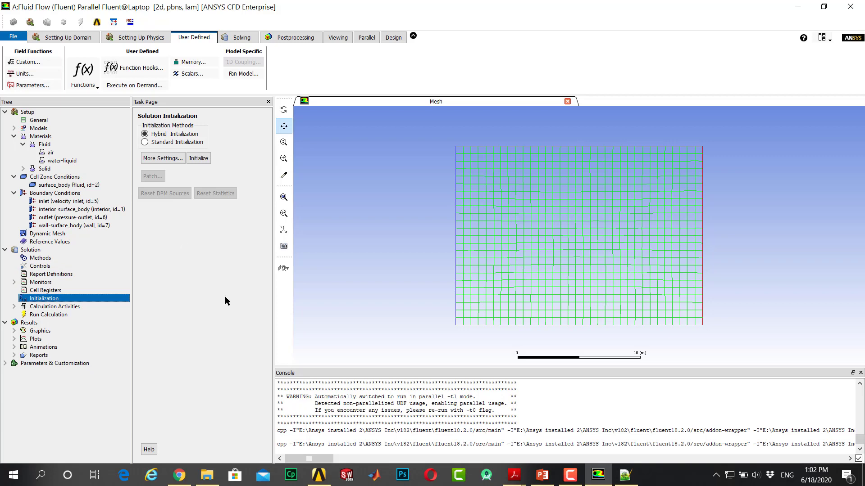
{"action": "left_click", "coordinate": [198, 159]}
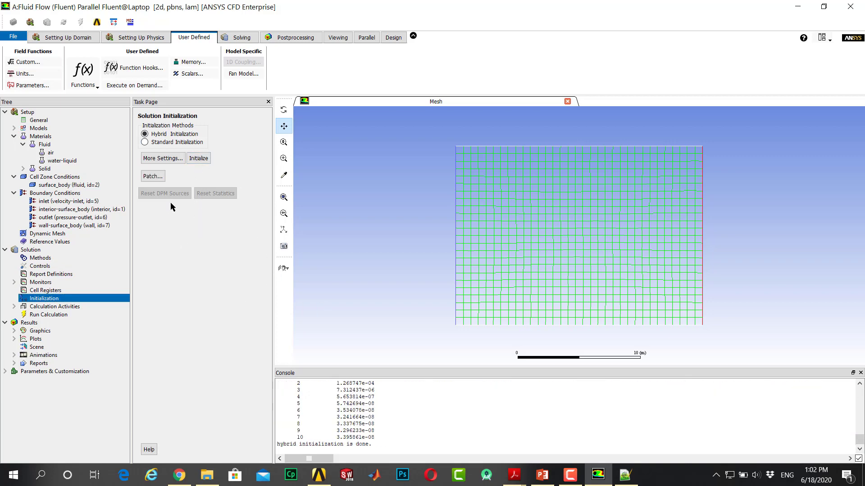
{"action": "left_click", "coordinate": [153, 176]}
{"action": "left_click_drag", "start_coordinate": [272, 233], "coordinate": [365, 140]}
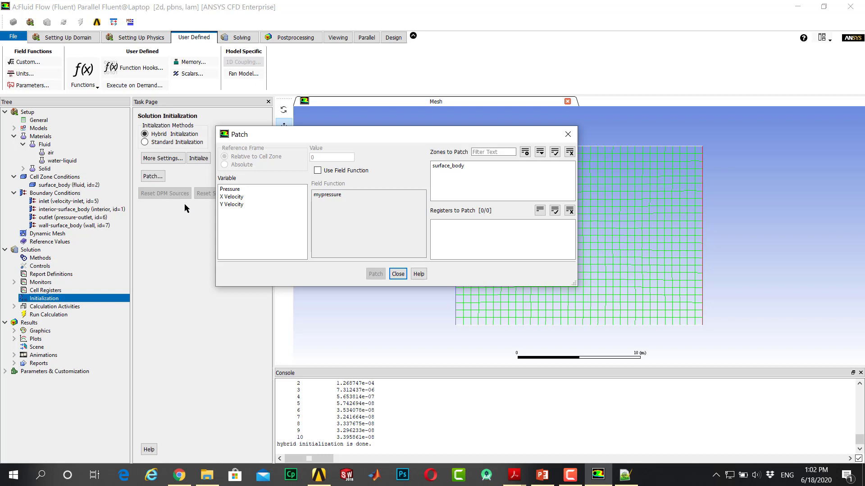
Patch surface_body's pressure using the mypressure field function
{"action": "left_click", "coordinate": [240, 190]}
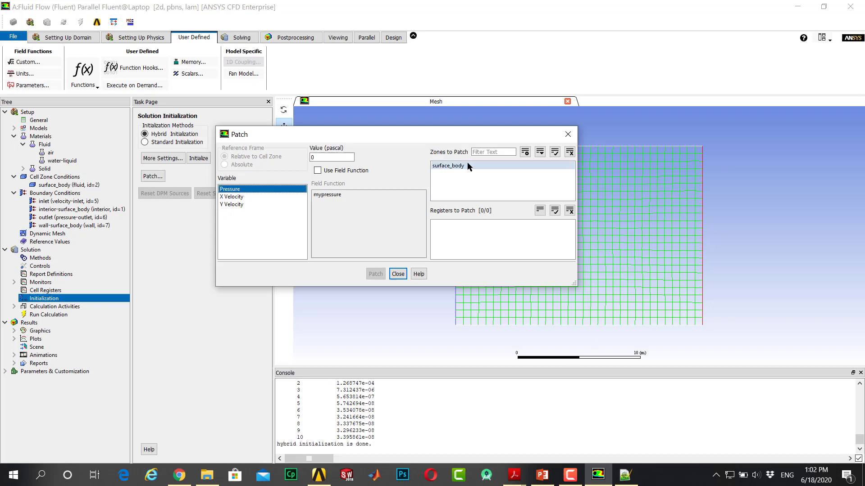
{"action": "left_click", "coordinate": [454, 166]}
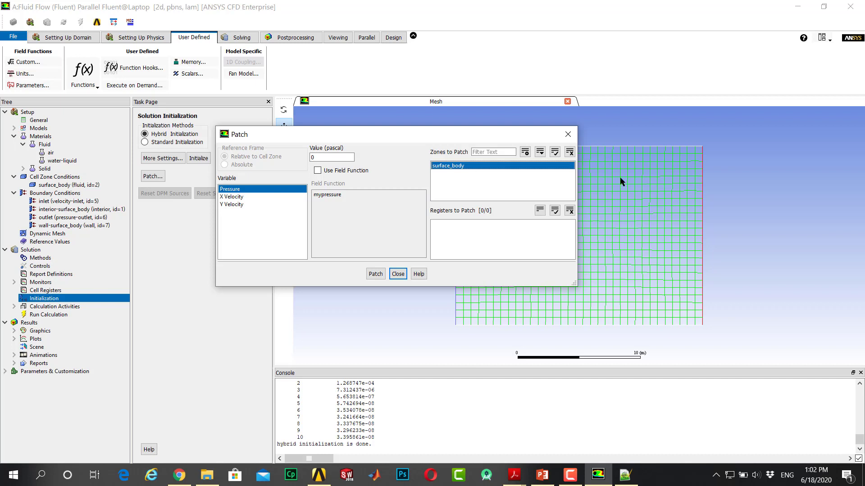
{"action": "left_click", "coordinate": [318, 171]}
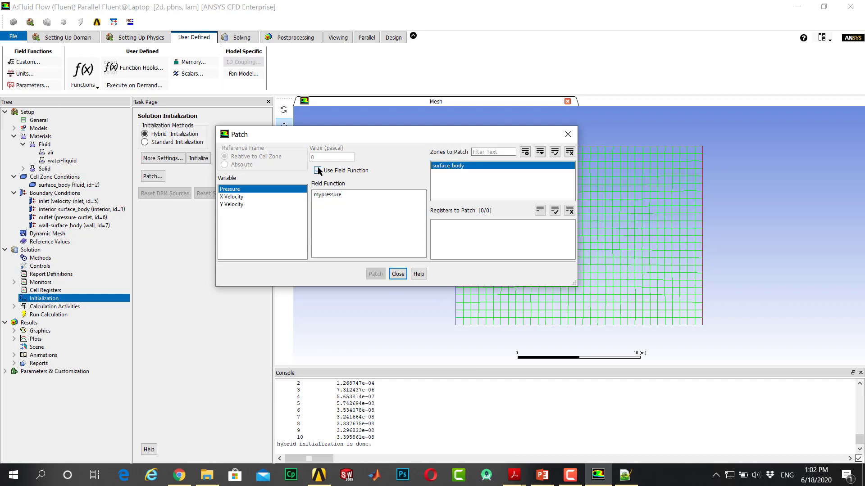
{"action": "left_click", "coordinate": [333, 195]}
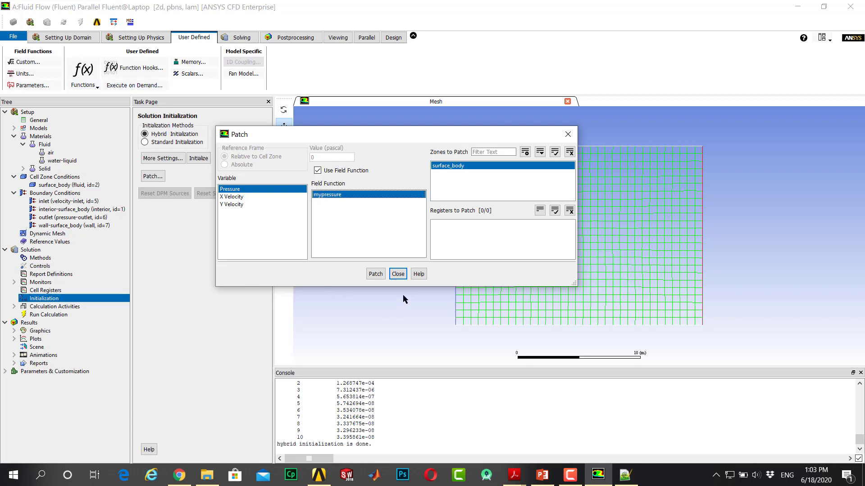
{"action": "left_click", "coordinate": [375, 274]}
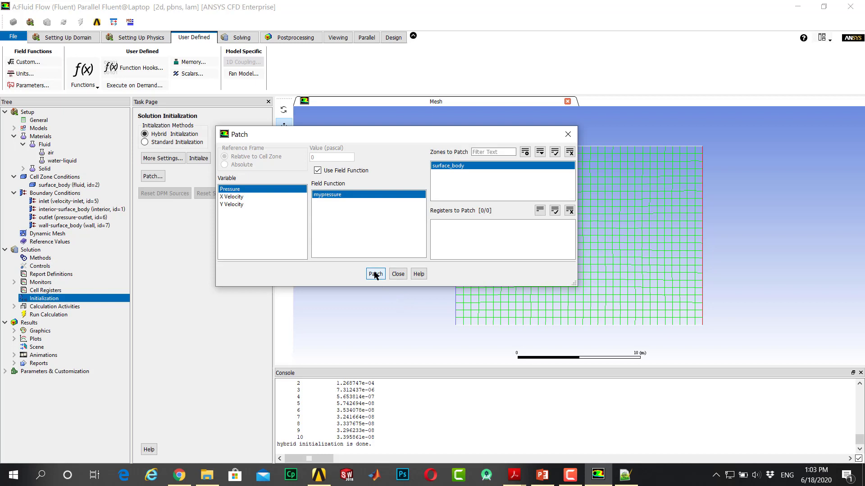
{"action": "left_click", "coordinate": [568, 134]}
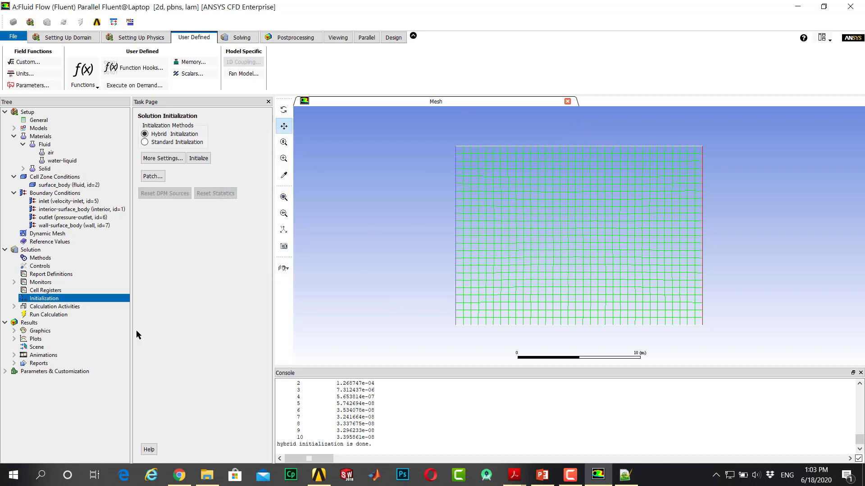
Display a mypressure contour on interior-surface_body, ranging 2.76e+03 to 1.45e+05 Pa
{"action": "left_click", "coordinate": [14, 331]}
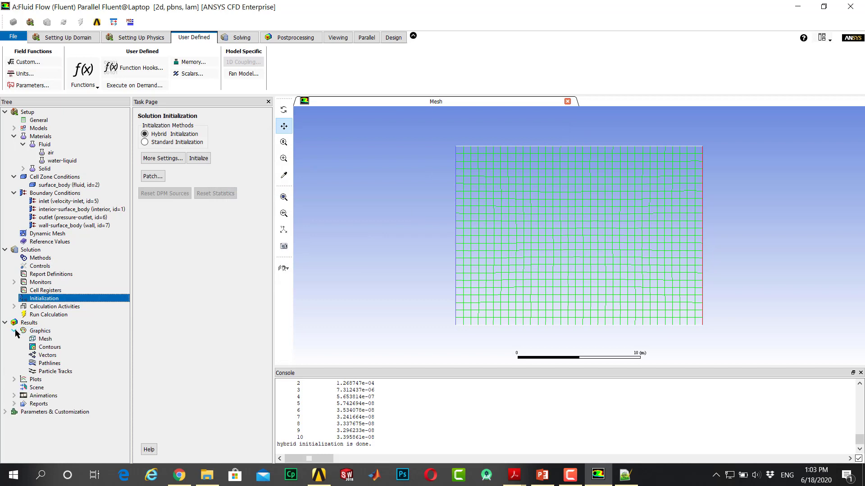
{"action": "double_click", "coordinate": [31, 348]}
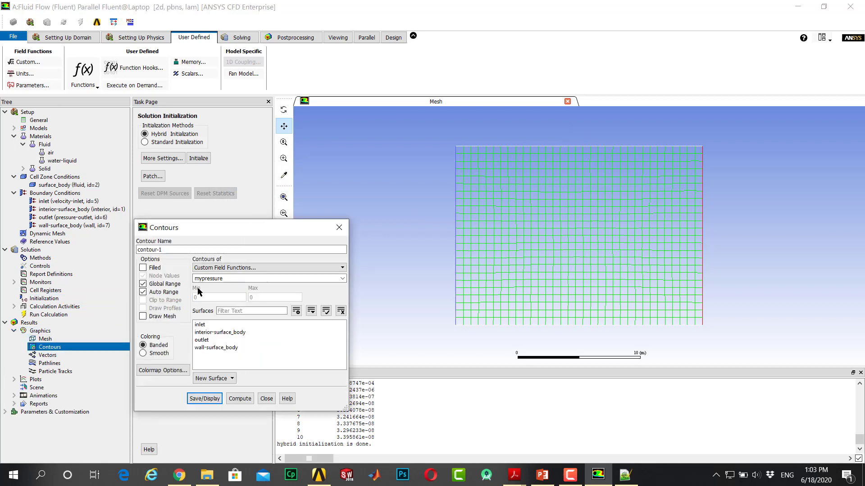
{"action": "left_click_drag", "start_coordinate": [202, 228], "coordinate": [208, 161]}
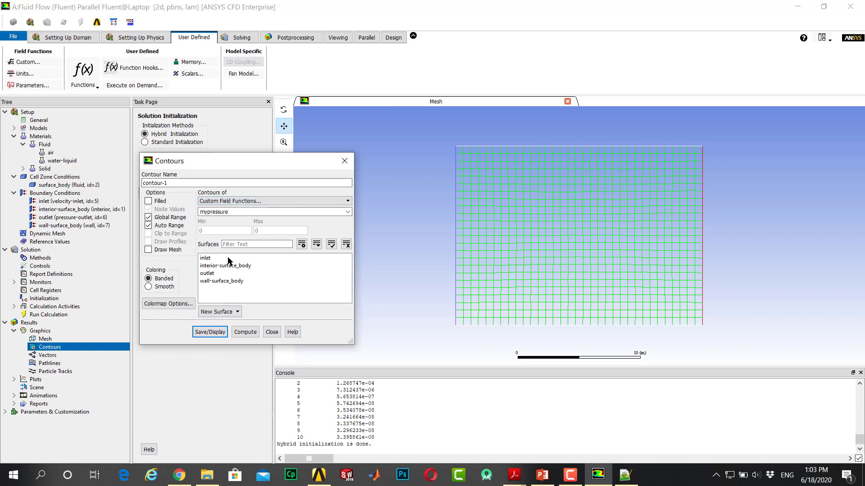
{"action": "left_click", "coordinate": [212, 274]}
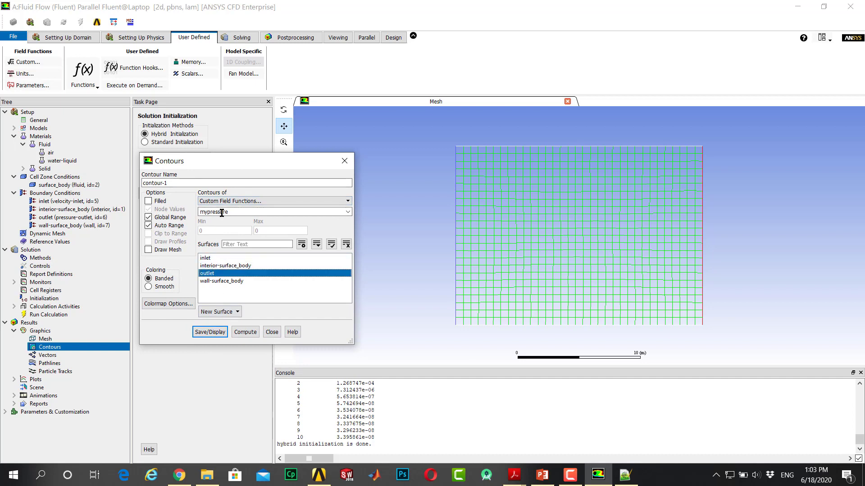
{"action": "left_click", "coordinate": [210, 332]}
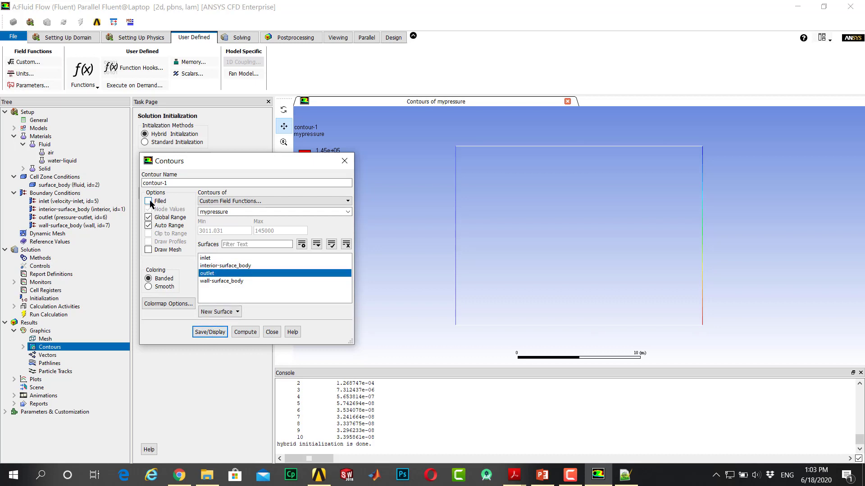
{"action": "left_click", "coordinate": [214, 266]}
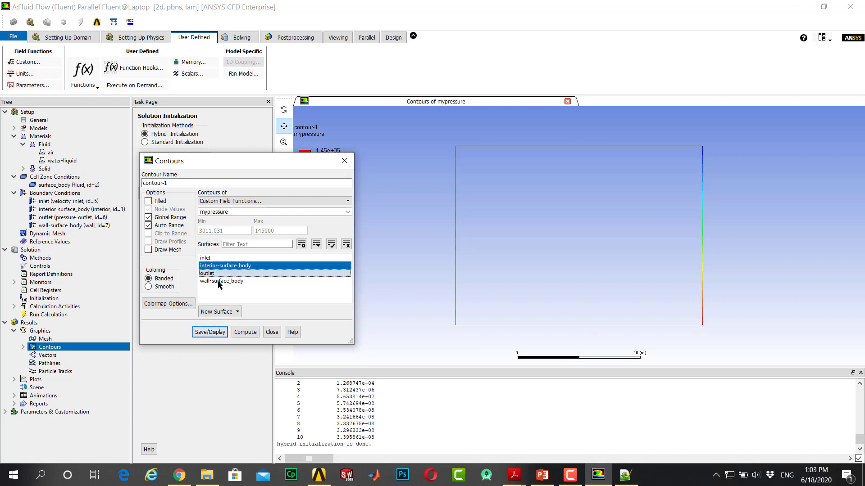
{"action": "left_click", "coordinate": [211, 332]}
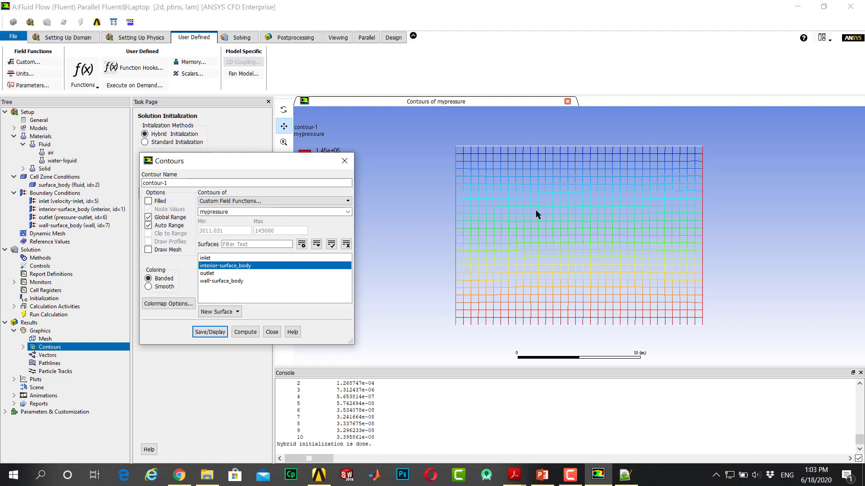
{"action": "left_click_drag", "start_coordinate": [291, 167], "coordinate": [199, 205]}
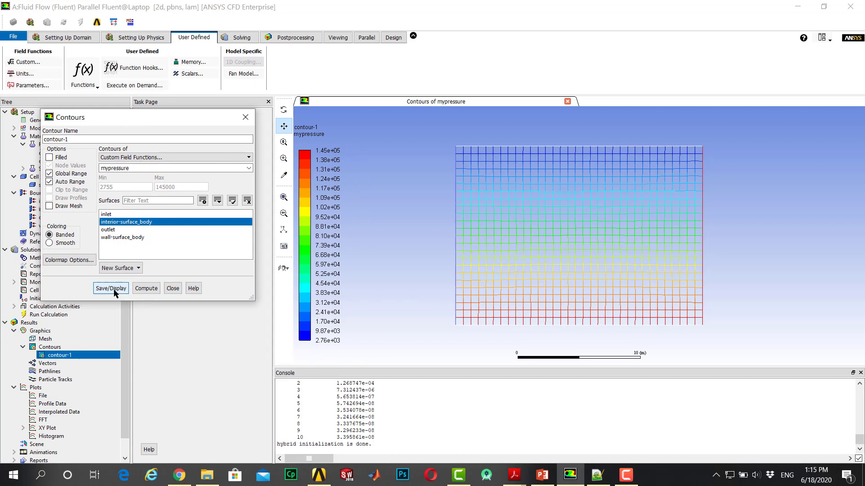
{"action": "left_click", "coordinate": [114, 292]}
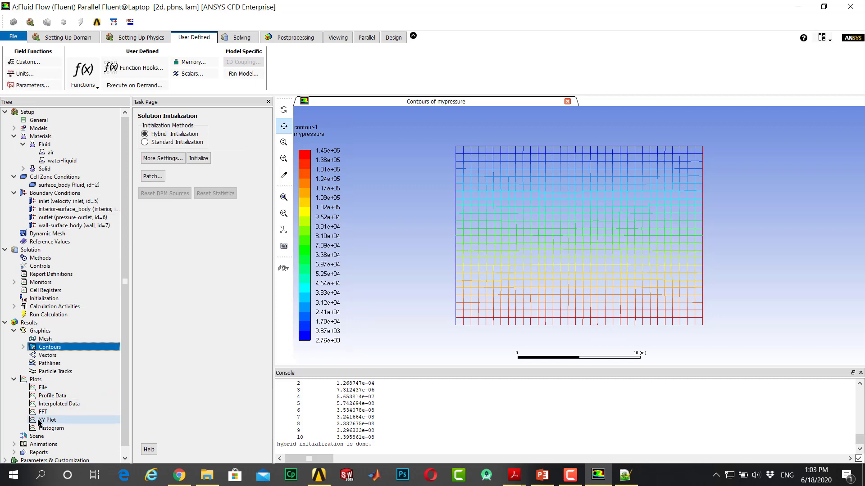
XY-plot static pressure along the outlet with plot direction X=0, Y=1
{"action": "double_click", "coordinate": [39, 421]}
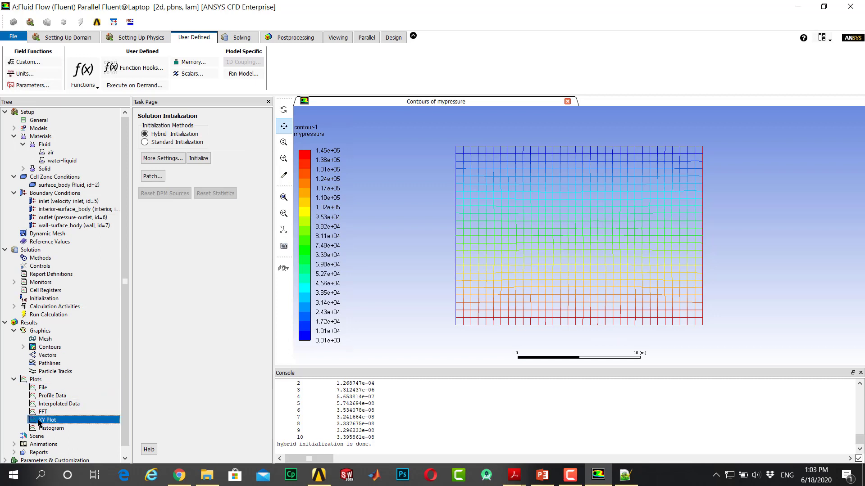
{"action": "left_click_drag", "start_coordinate": [247, 234], "coordinate": [242, 193]}
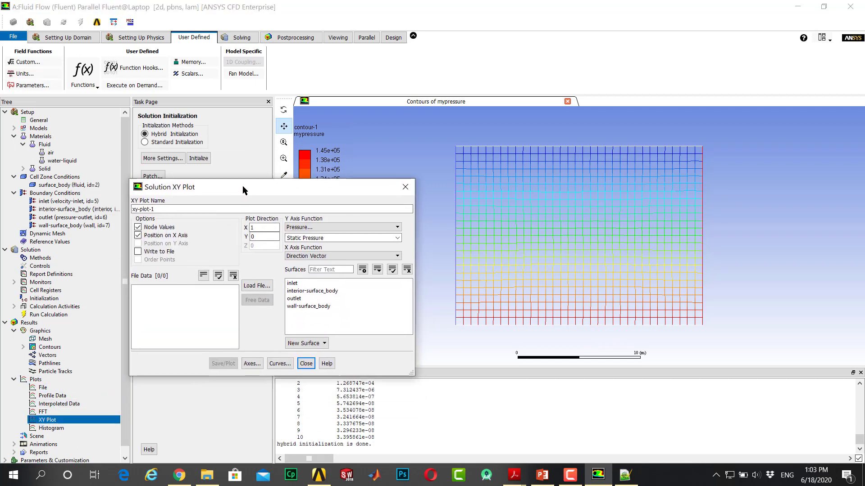
{"action": "left_click_drag", "start_coordinate": [256, 227], "coordinate": [241, 224]}
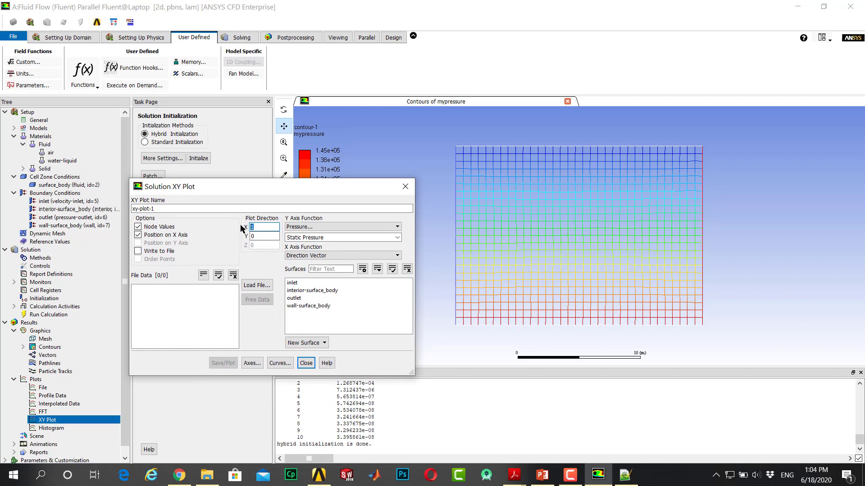
{"action": "type", "text": "0"}
{"action": "key", "text": "Tab"}
{"action": "type", "text": "1"}
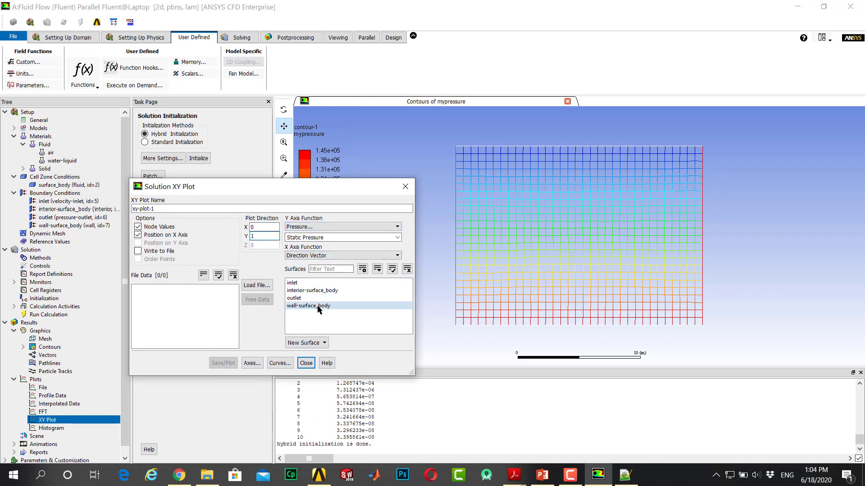
{"action": "left_click", "coordinate": [295, 298]}
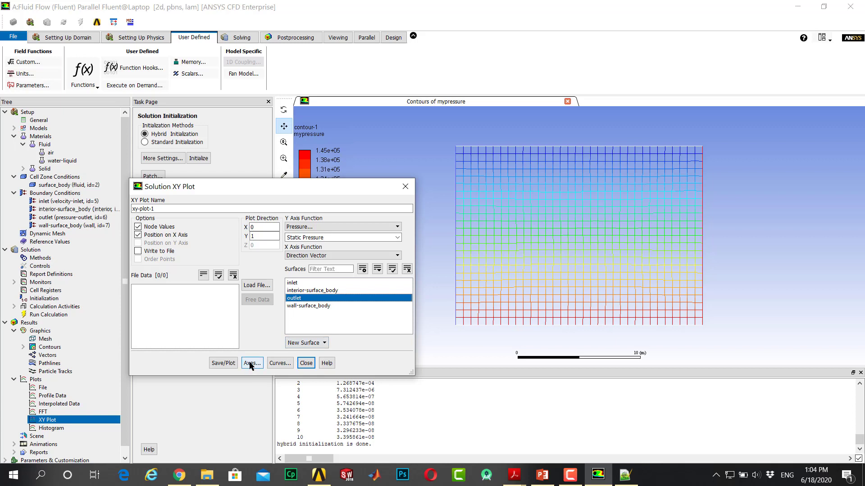
{"action": "left_click", "coordinate": [223, 363]}
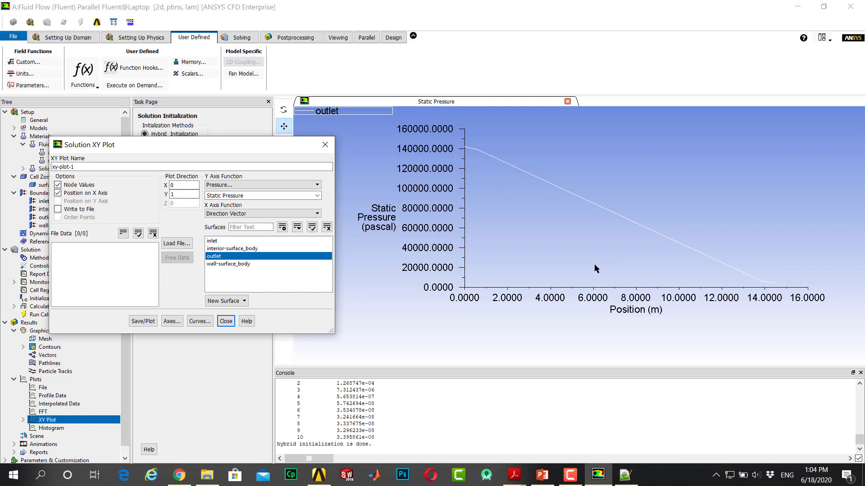
{"action": "left_click", "coordinate": [542, 474]}
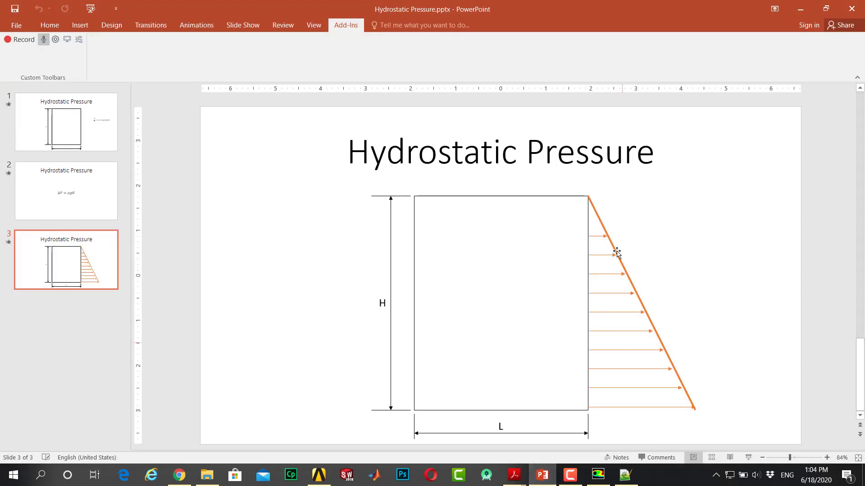
Switch from PowerPoint back to the Fluent outlet pressure plot
{"action": "key", "text": "alt+Tab"}
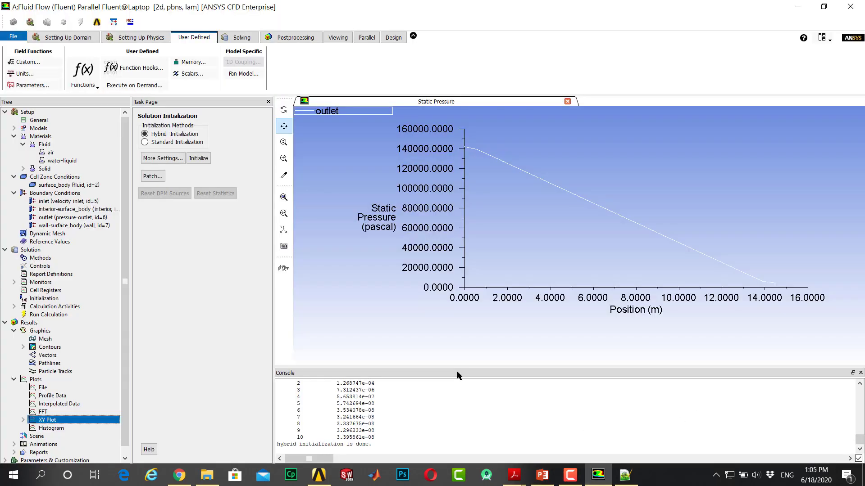